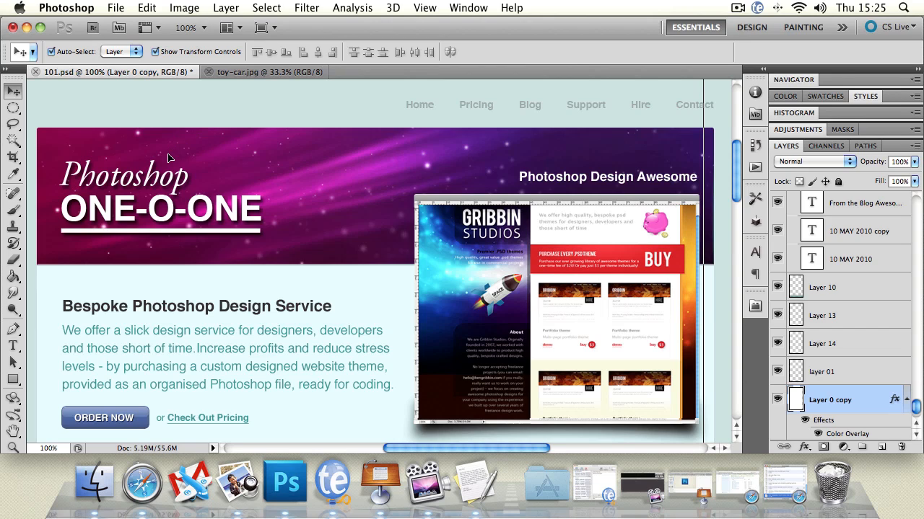
Step: Turn off Auto-Select for the Move tool and select the Photoshop and one-o-one text layers one after the other in the layer list
click(198, 202)
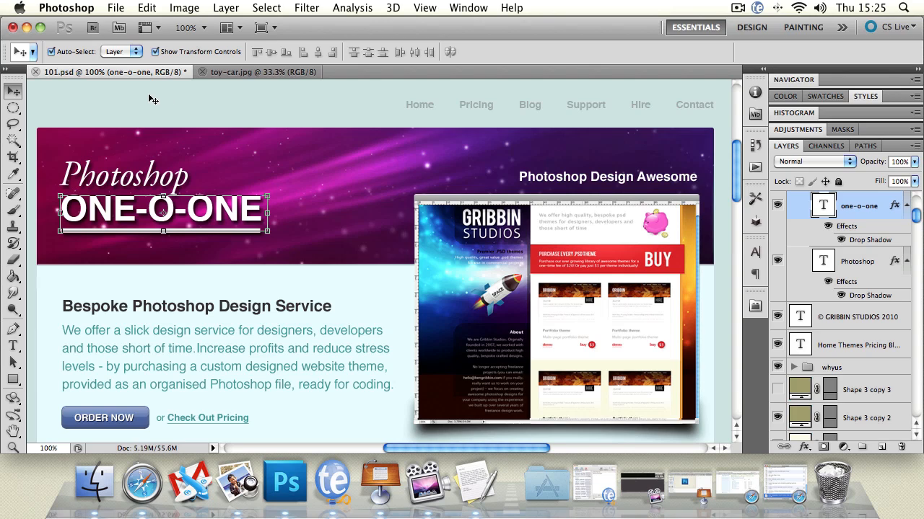
click(51, 53)
click(866, 317)
click(866, 261)
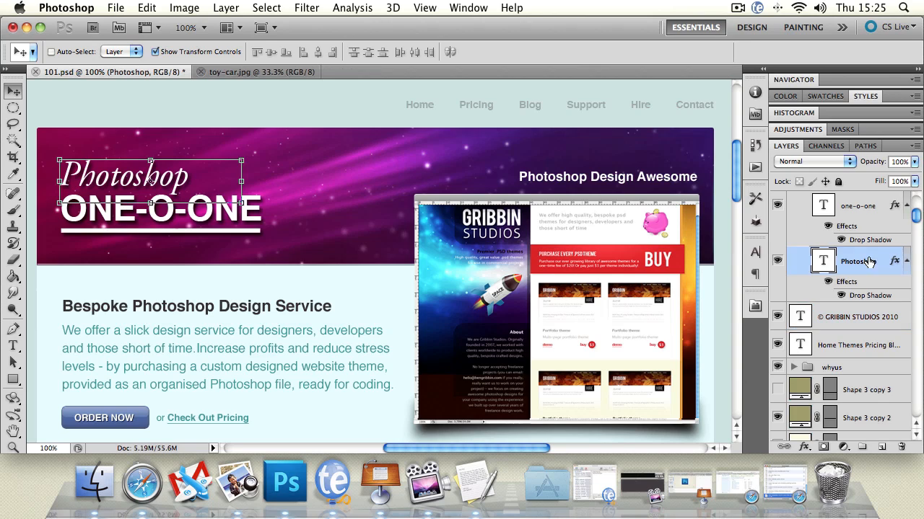
click(863, 208)
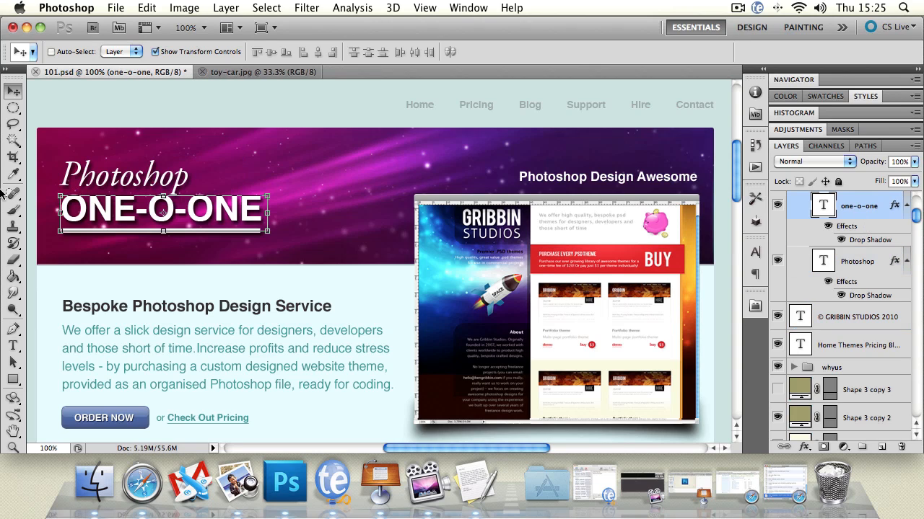
Step: Turn Auto-Select back on and pick the preview window's bar, the "Photoshop Design Awesome" heading and the "Bespoke Photoshop Design Service" text in turn
click(51, 53)
click(450, 202)
key(super+t)
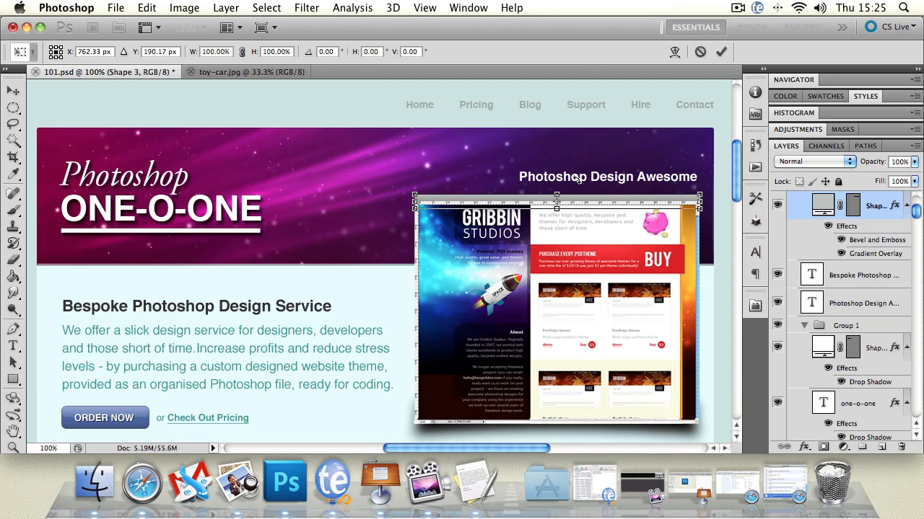
key(Escape)
click(561, 180)
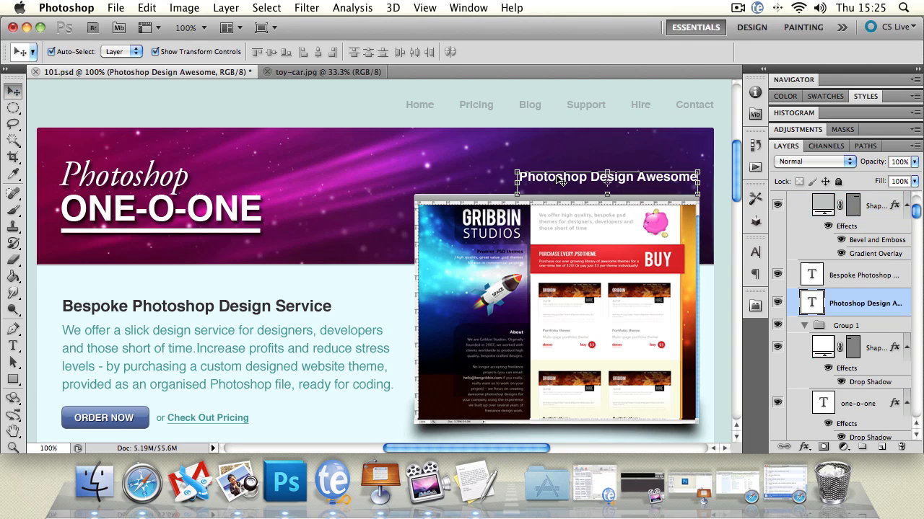
click(286, 309)
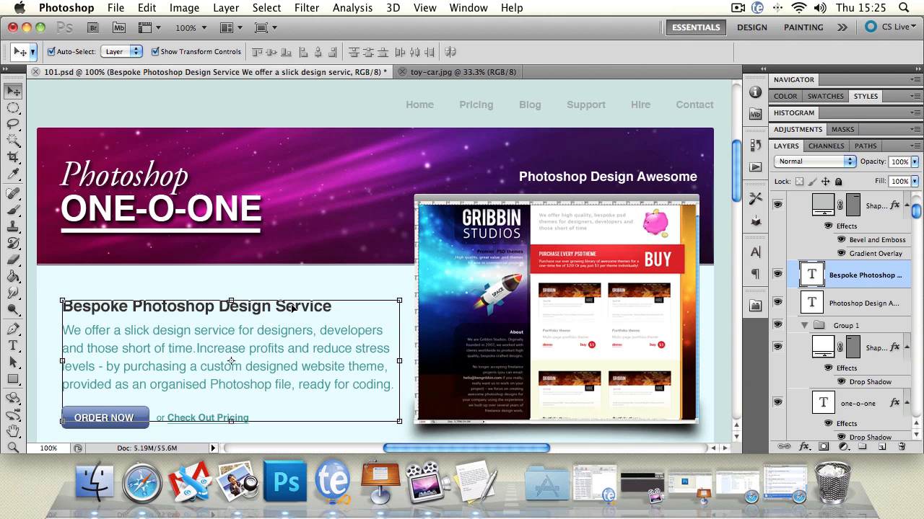
Step: Select the page background layer and turn off Show Transform Controls for the Move tool
click(127, 101)
click(231, 285)
click(208, 102)
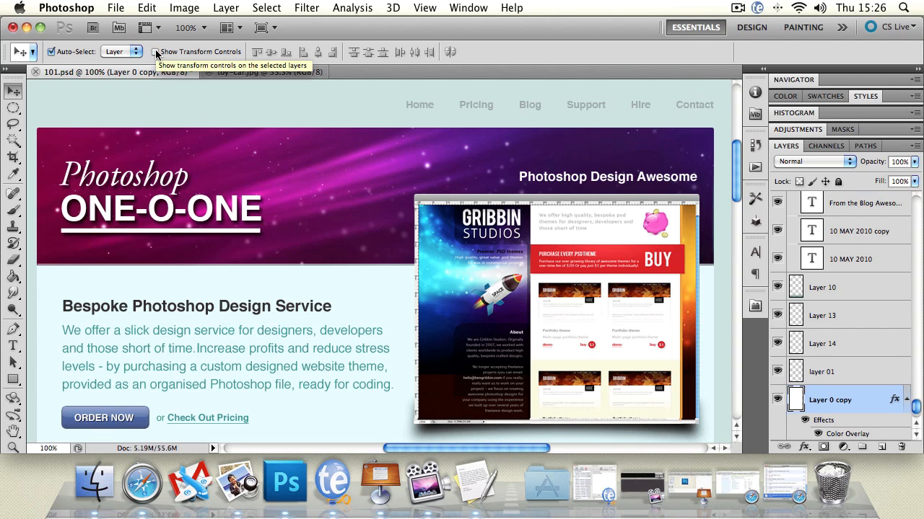
Step: Nudge the ONE-O-ONE text and the "Photoshop Design Awesome" heading slightly downward in the header banner
click(169, 187)
mouse_move(191, 217)
mouse_down()
mouse_move(201, 227)
mouse_move(191, 215)
mouse_up()
drag(530, 265, 488, 272)
drag(561, 178, 562, 182)
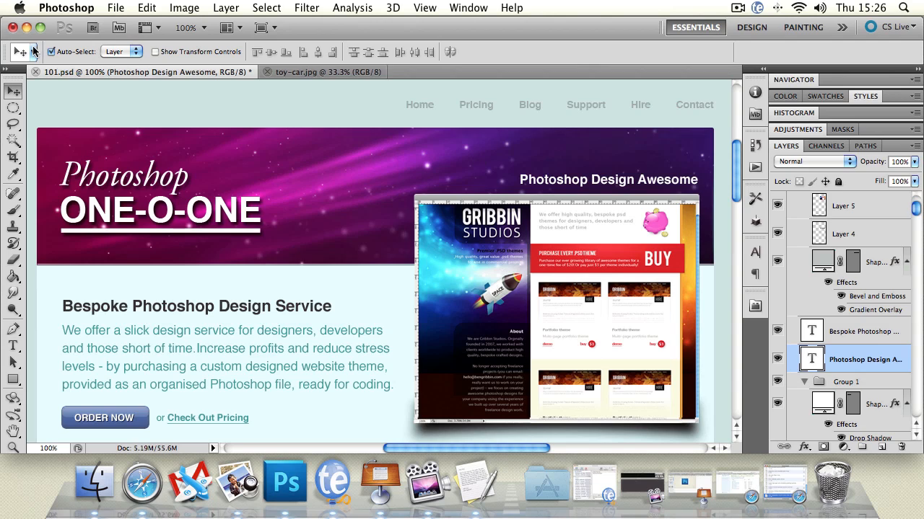
Step: Turn Show Transform Controls back on and select the ONE-O-ONE text in the header banner
click(154, 51)
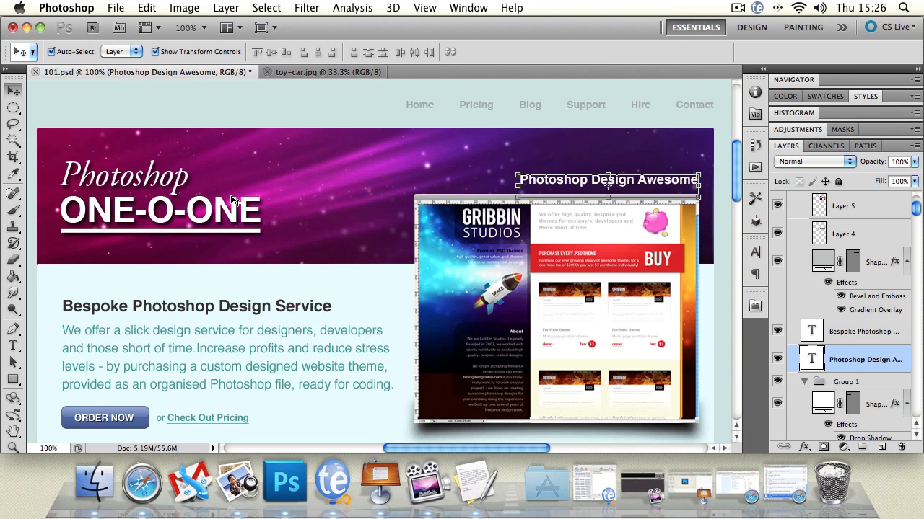
click(116, 112)
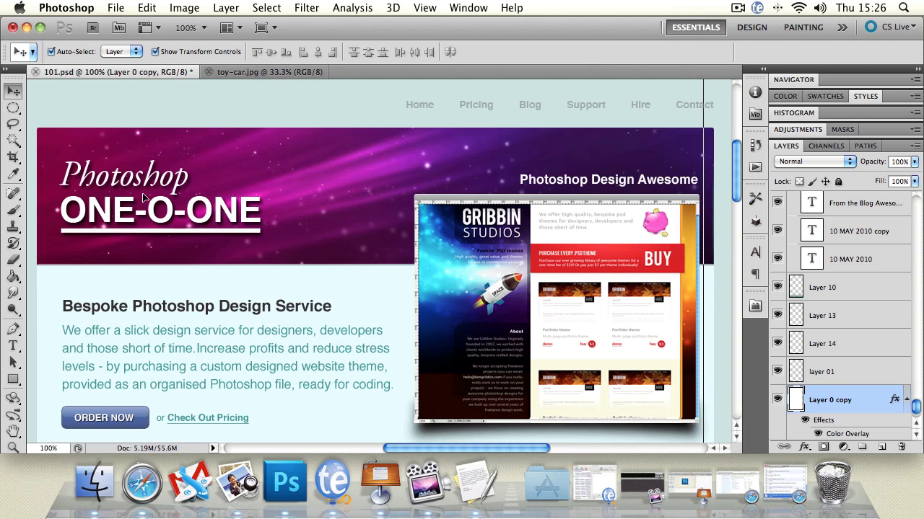
click(195, 204)
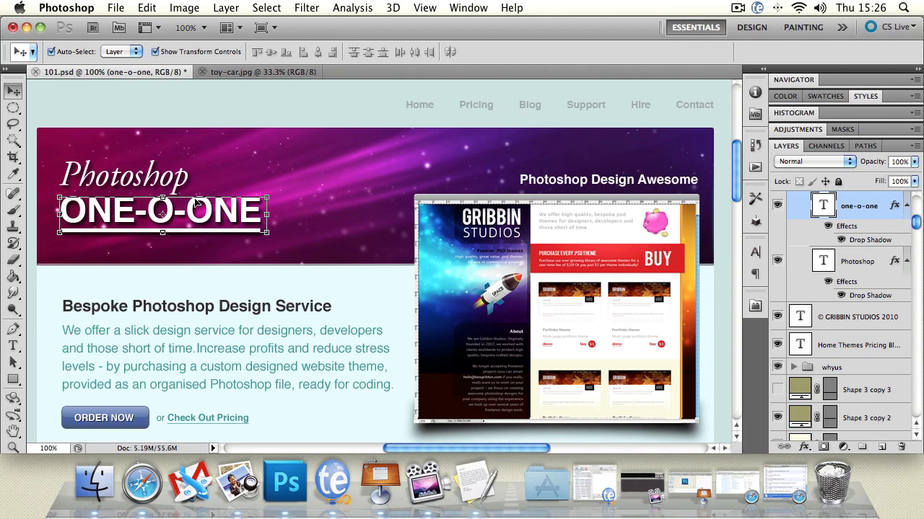
mouse_move(205, 204)
mouse_down()
mouse_move(314, 202)
mouse_move(282, 209)
mouse_move(265, 210)
mouse_move(413, 167)
mouse_move(252, 173)
mouse_move(198, 213)
mouse_move(206, 213)
mouse_up()
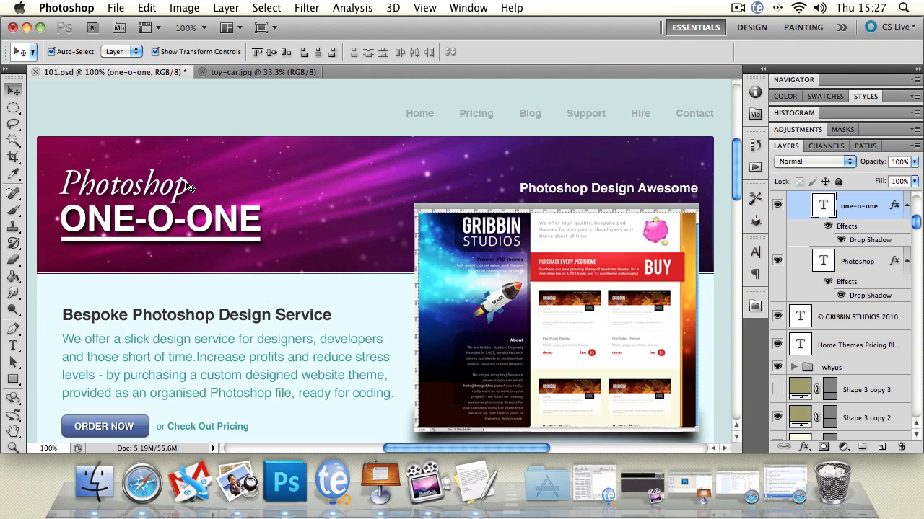
Step: Add the Photoshop text and the white underline shape to the selection and move the whole logo slightly right and up
shift+click(187, 187)
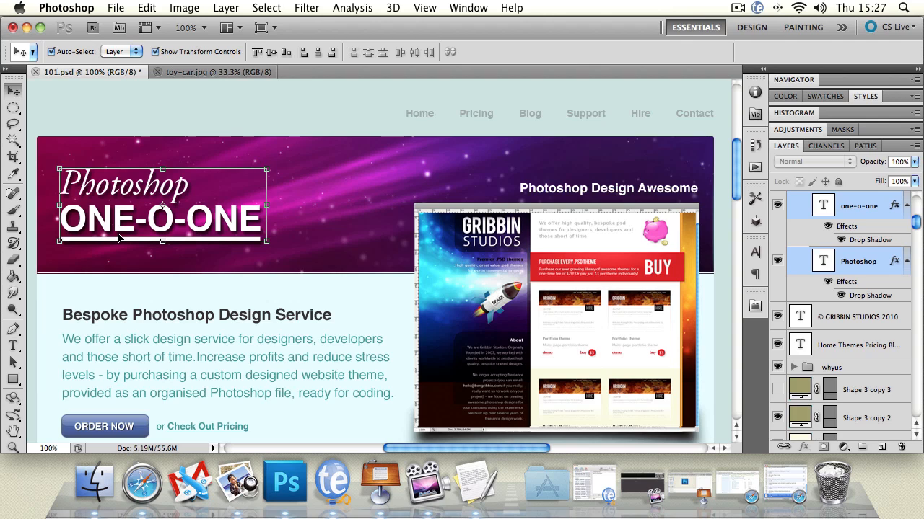
shift+click(207, 241)
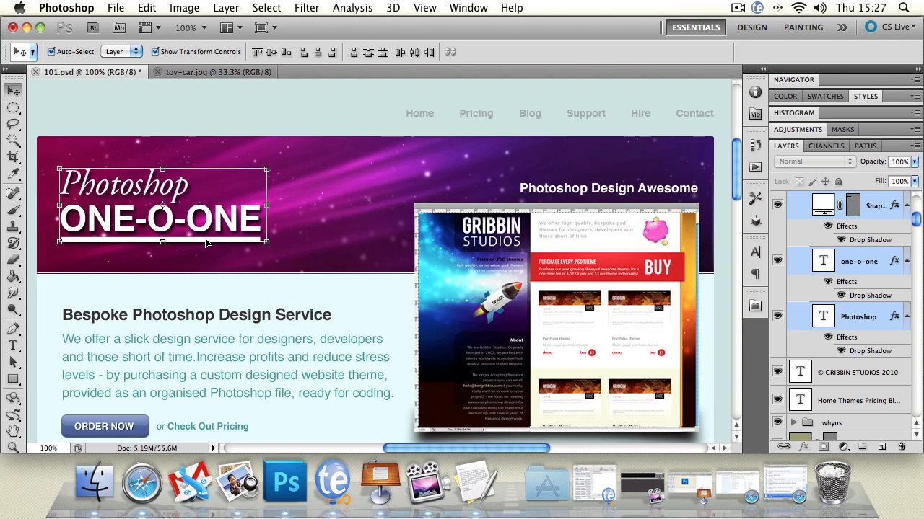
drag(206, 243, 228, 241)
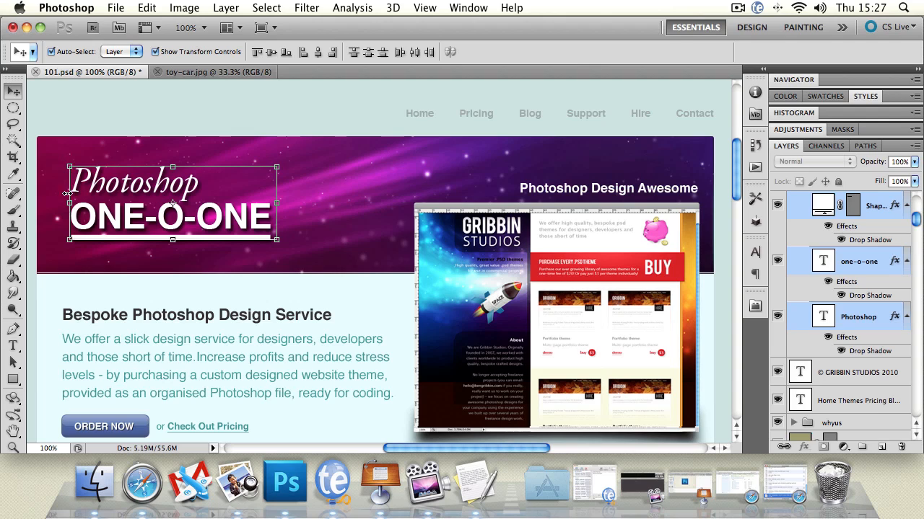
Step: Scale the selected logo layers freehand by their bounding box to about 134% width and 141% height
click(277, 166)
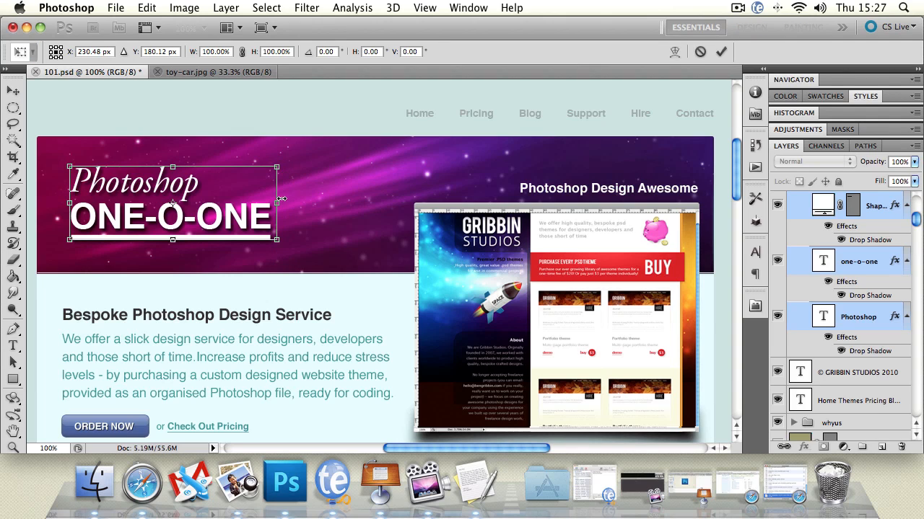
mouse_move(277, 203)
mouse_down()
mouse_move(367, 203)
mouse_move(274, 202)
mouse_up()
drag(173, 157, 174, 175)
mouse_move(273, 241)
mouse_down()
mouse_move(295, 262)
mouse_move(283, 250)
mouse_up()
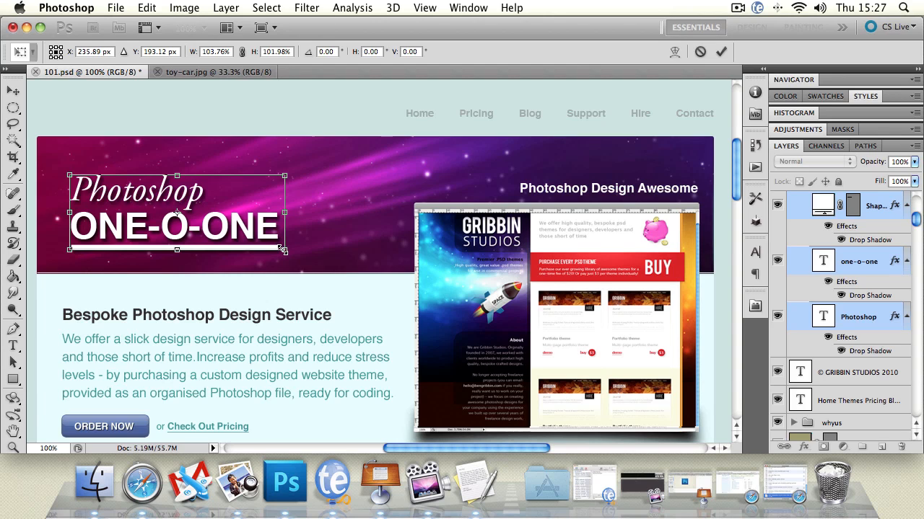
drag(284, 251, 288, 253)
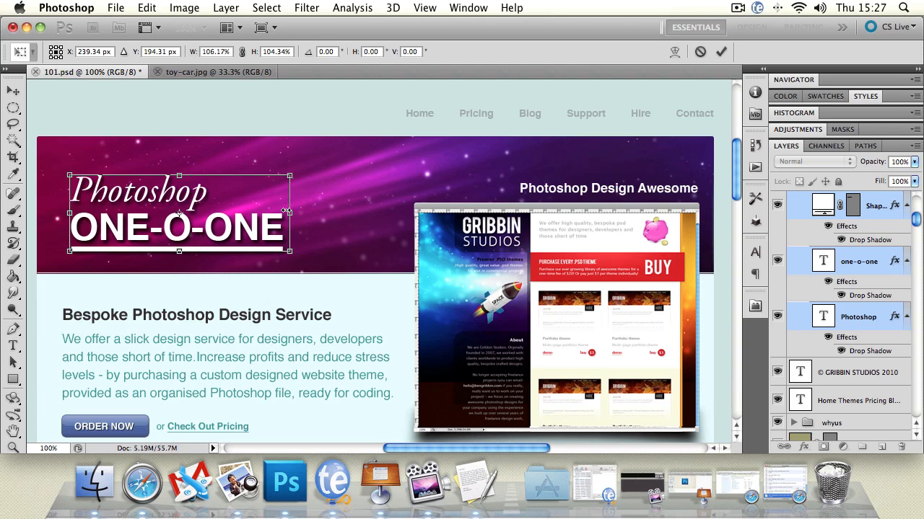
mouse_move(286, 211)
mouse_down()
mouse_move(304, 212)
mouse_move(280, 213)
mouse_up()
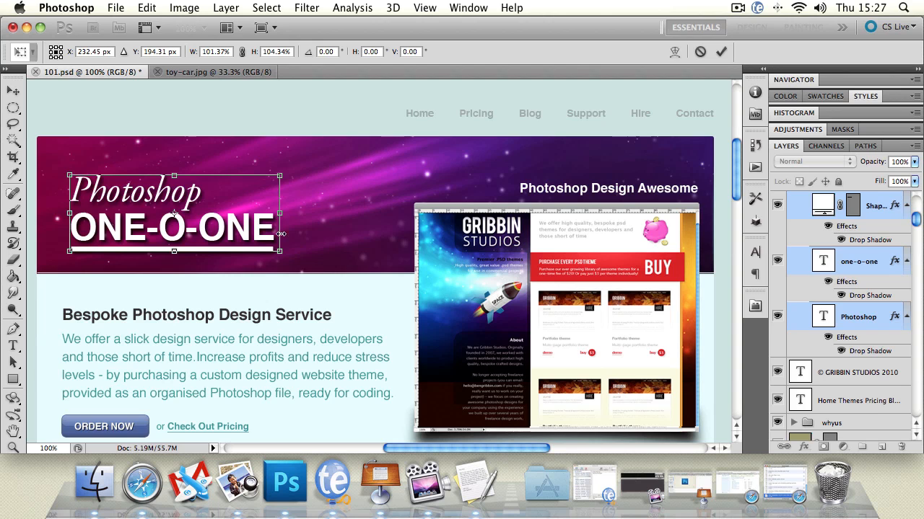
drag(281, 250, 297, 281)
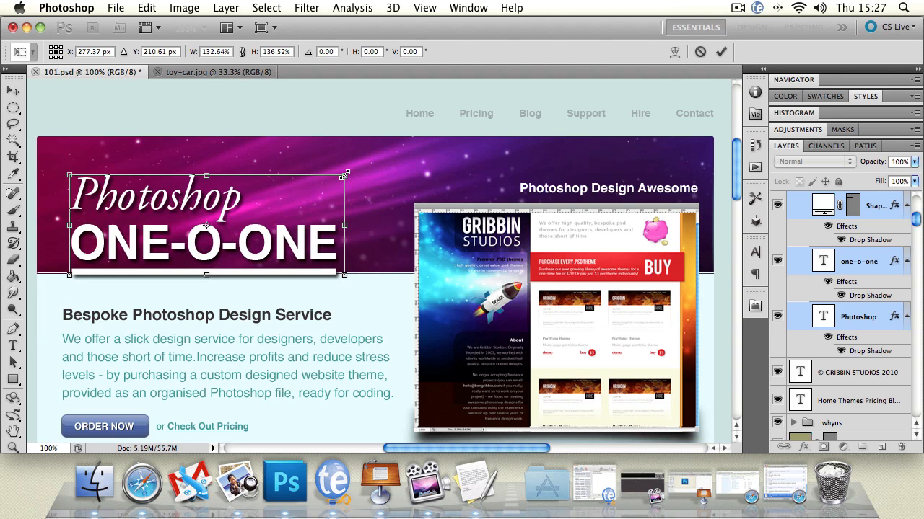
drag(344, 176, 362, 170)
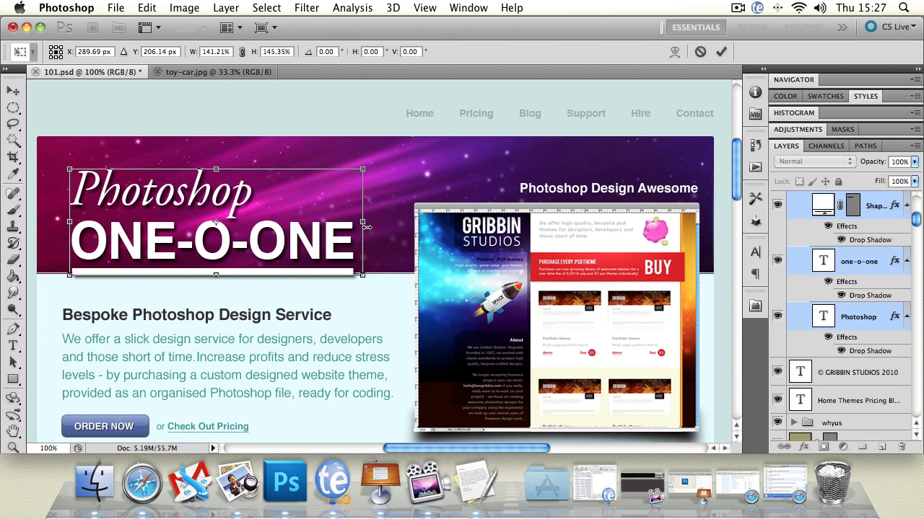
mouse_move(366, 227)
mouse_down()
mouse_move(568, 223)
mouse_move(355, 222)
mouse_up()
mouse_move(355, 167)
mouse_down()
mouse_move(519, 93)
mouse_move(338, 191)
mouse_move(242, 209)
mouse_move(351, 167)
mouse_up()
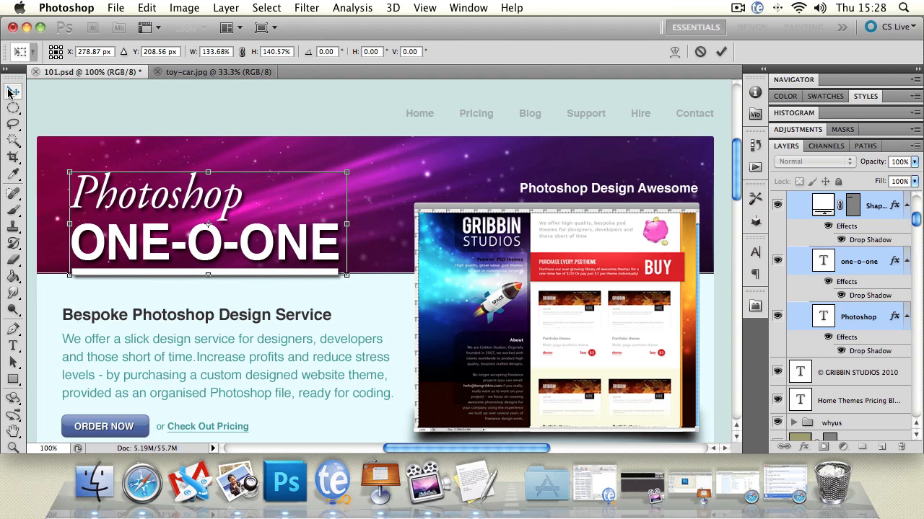
Step: Reposition the logo within the purple banner to X 282.34 px and Y 182.50 px
drag(115, 196, 107, 179)
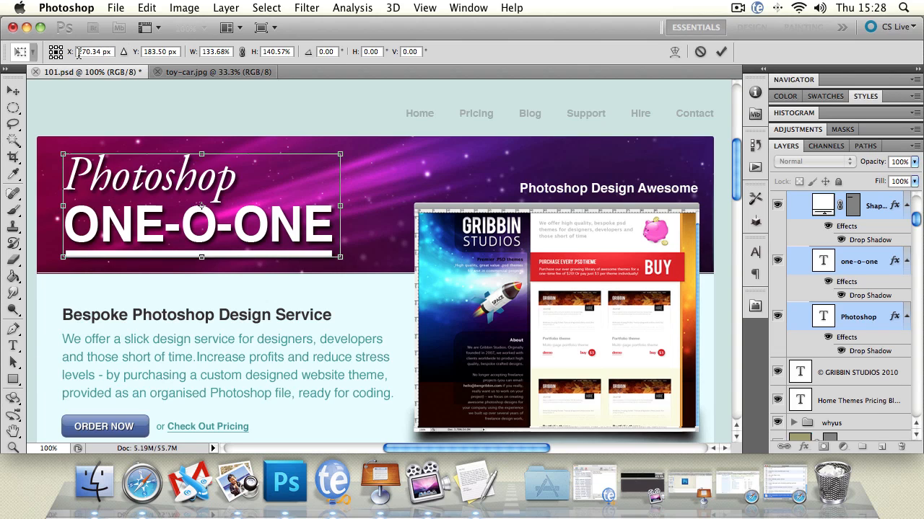
drag(71, 58, 159, 52)
double_click(165, 52)
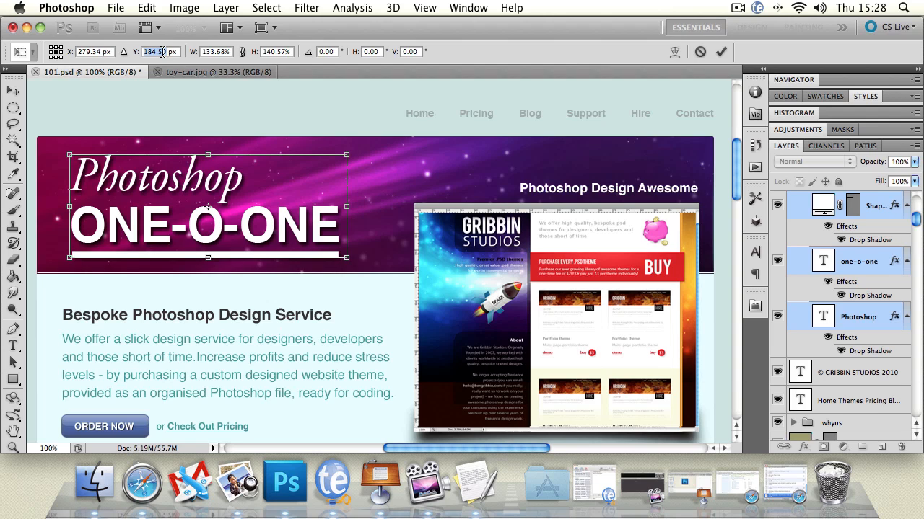
click(165, 52)
mouse_move(131, 57)
mouse_down()
mouse_move(140, 56)
mouse_move(130, 58)
mouse_up()
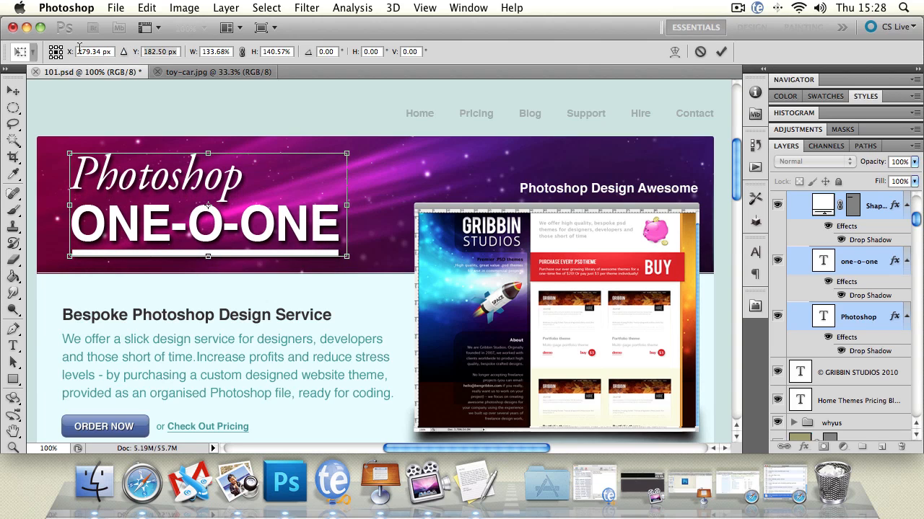
drag(71, 56, 73, 58)
Step: Link the logo's width and height and scale it proportionally to 199.68%
drag(195, 56, 194, 58)
drag(198, 58, 199, 58)
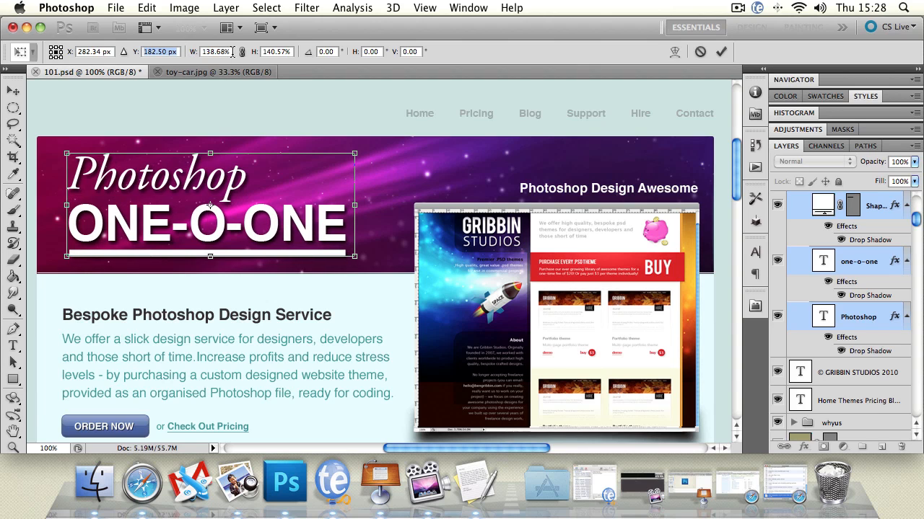
click(243, 54)
click(195, 58)
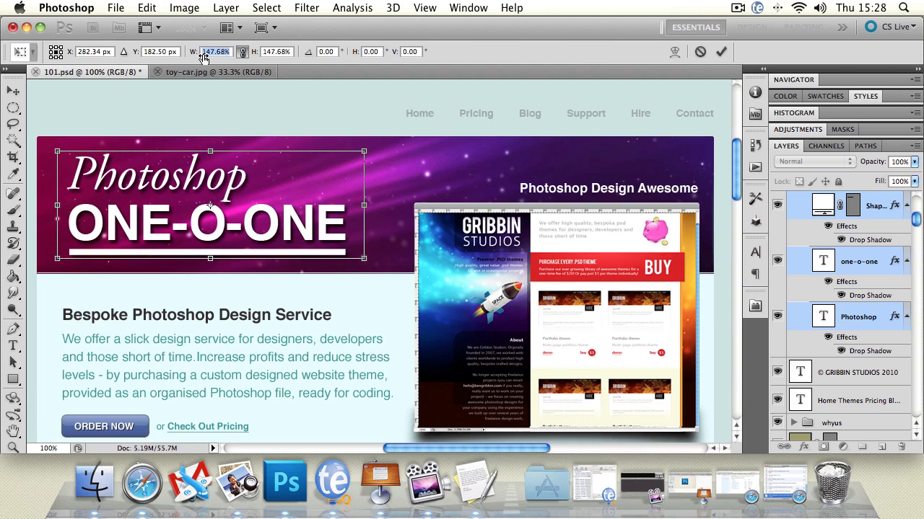
drag(199, 58, 242, 72)
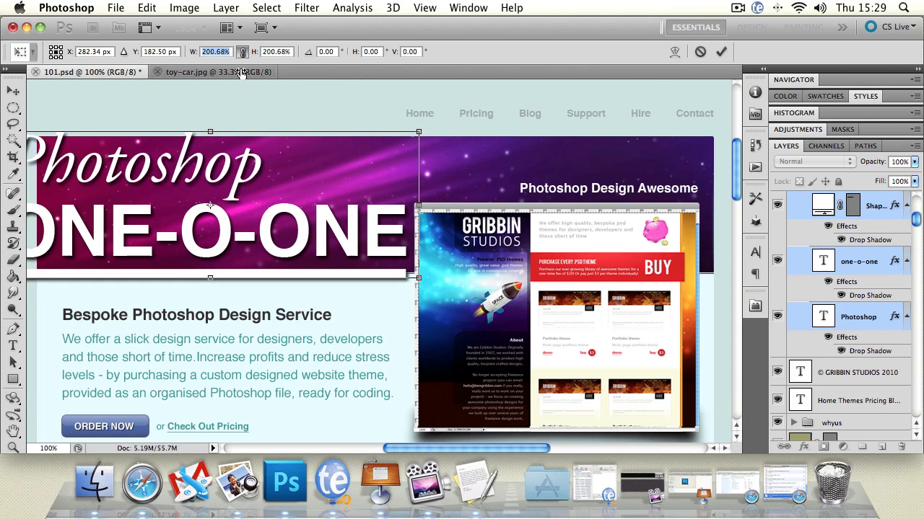
click(136, 55)
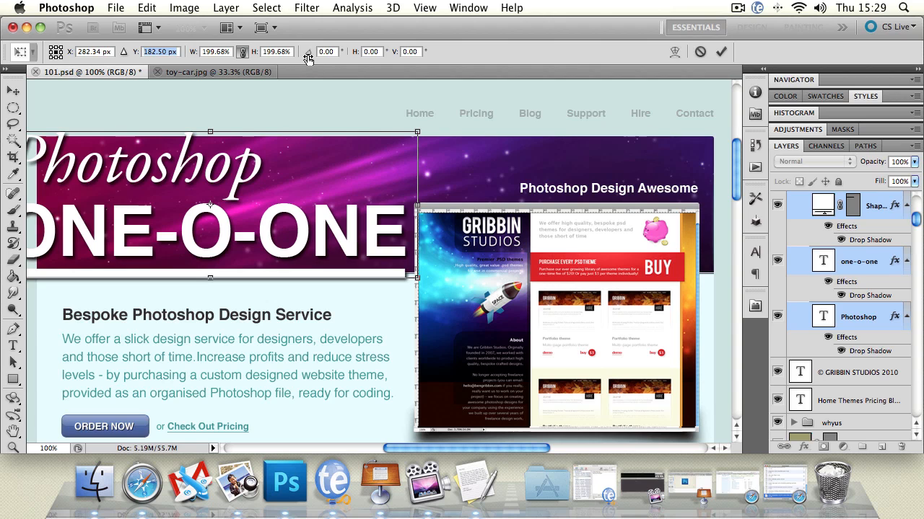
Step: Rotate the logo by 0.13° and skew it 0.87° horizontally and 1.90° vertically
drag(308, 52, 304, 74)
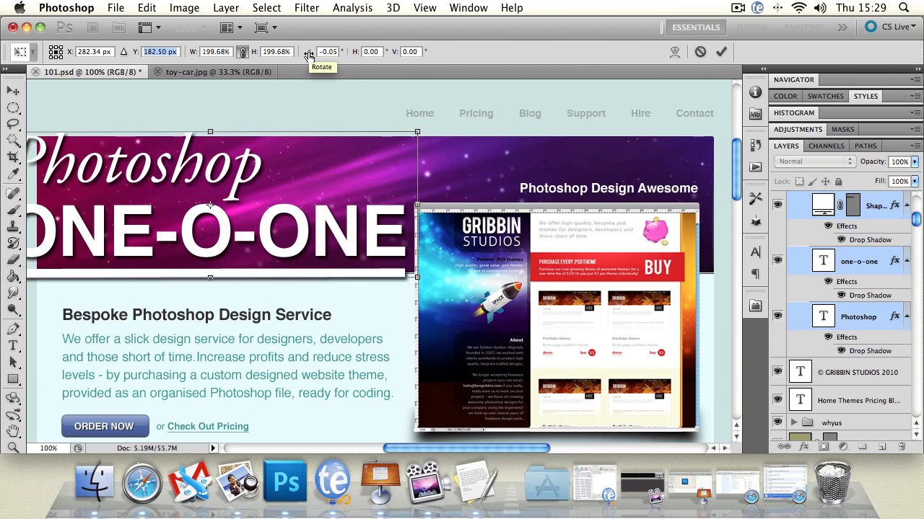
drag(309, 56, 371, 73)
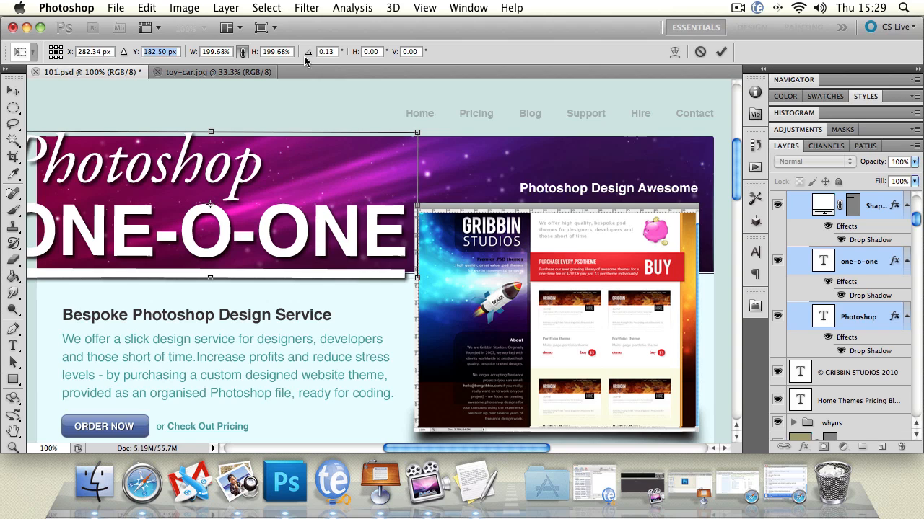
drag(354, 54, 313, 98)
Step: Apply the logo's transformation and move the logo down and right so its left edge sits inside the banner
click(13, 90)
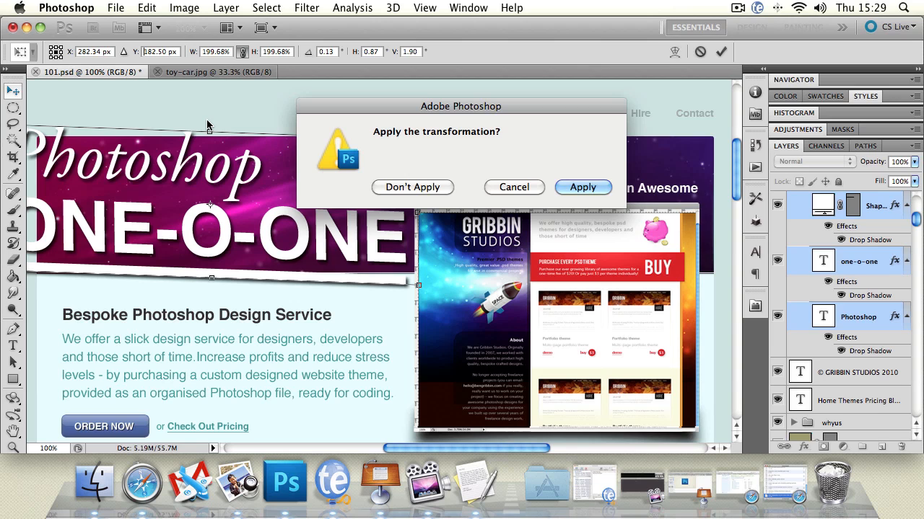
drag(416, 110, 253, 122)
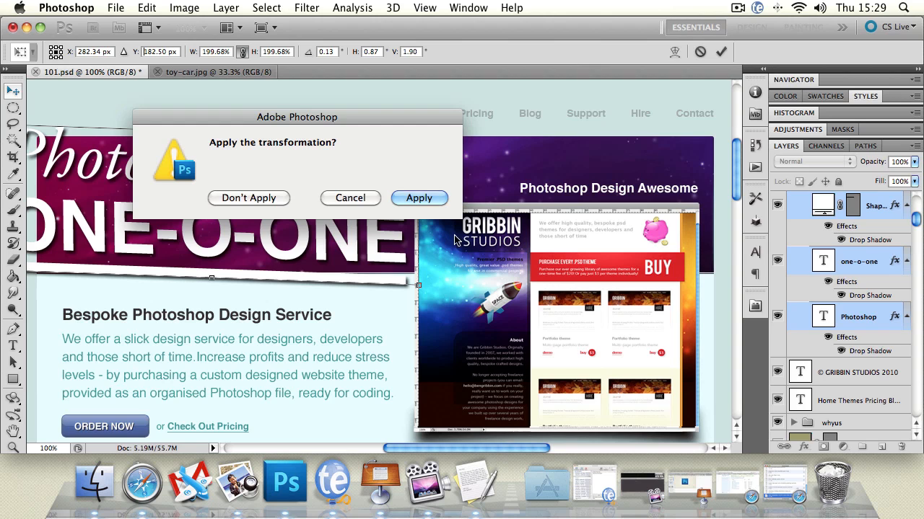
click(418, 198)
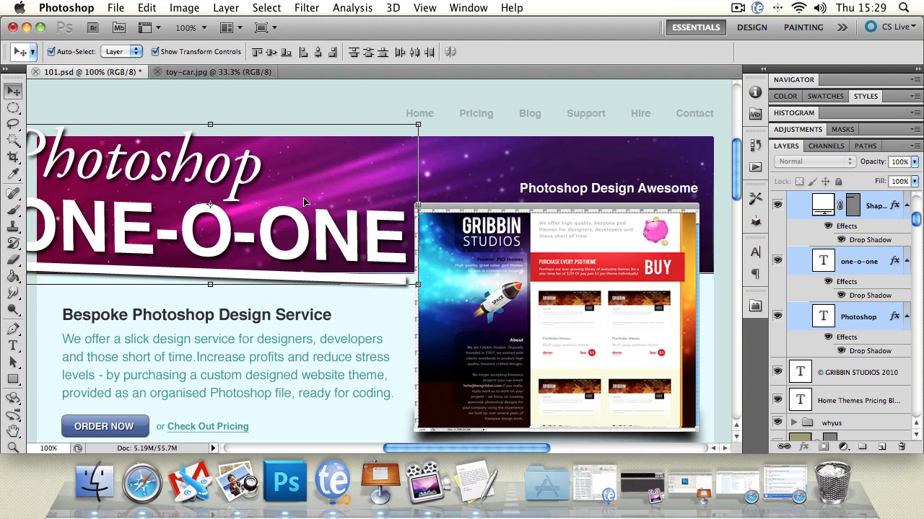
drag(244, 179, 289, 207)
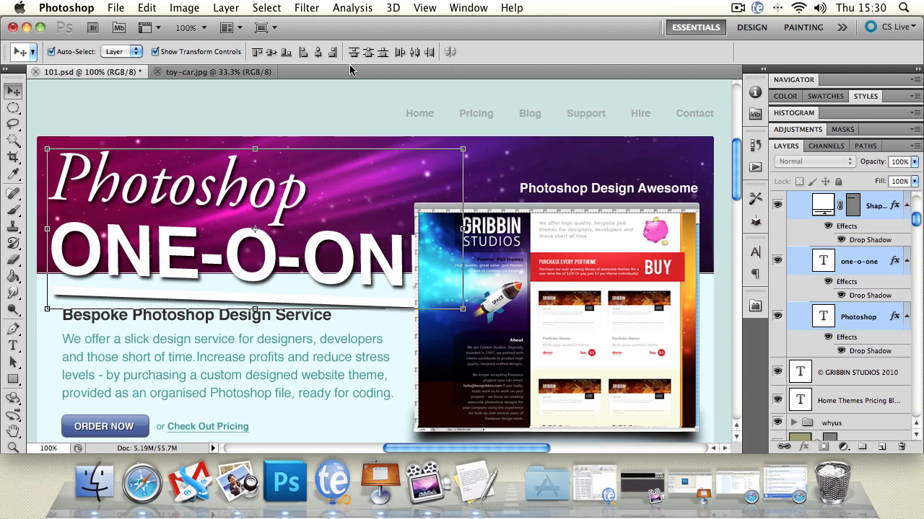
Step: Select the "Photoshop Design Awesome" text above the site mockup and nudge it down slightly
click(570, 191)
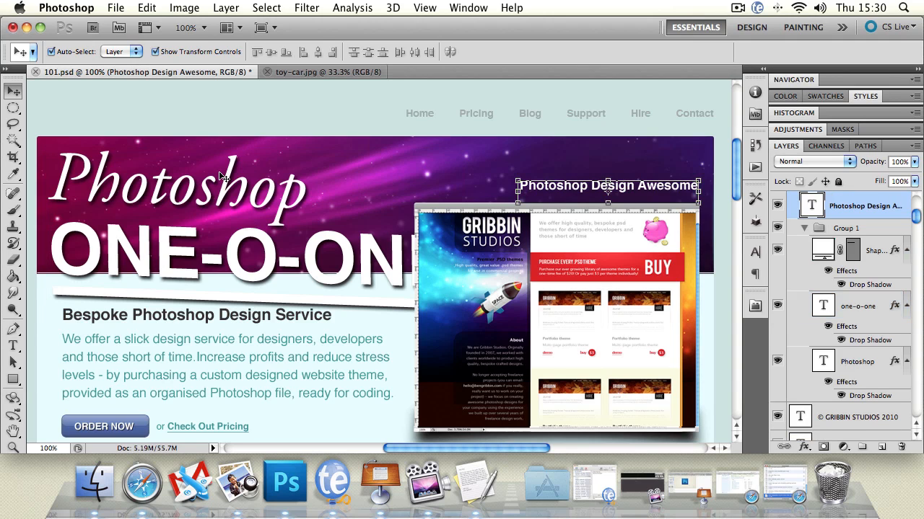
key(Down)
key(Down)
key(Down)
key(Down)
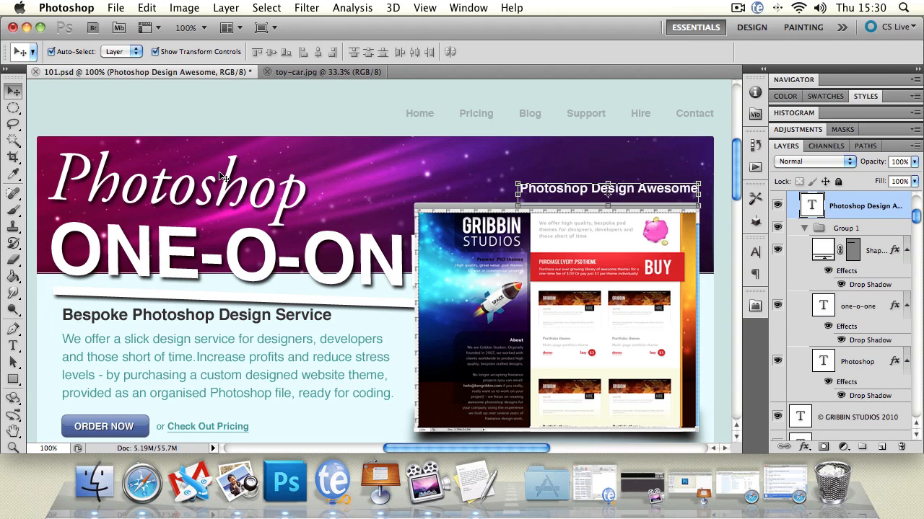
Step: Step back through the edit history to undo the text nudges and the logo's move and transformation
key(alt+super+z)
key(alt+super+z)
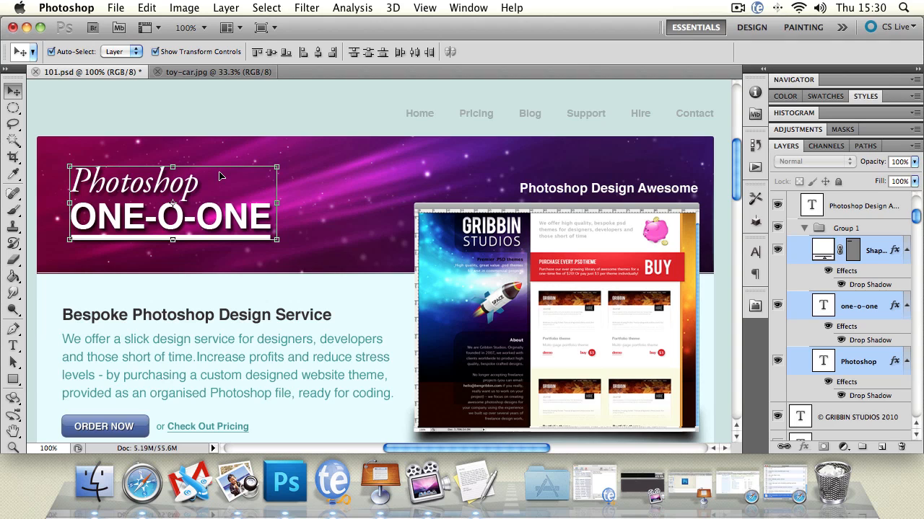
Step: Offset the Photoshop text and the ONE-O-ONE text to the right by different amounts, out of line with the underline
click(94, 208)
drag(134, 184, 166, 184)
drag(137, 242, 147, 245)
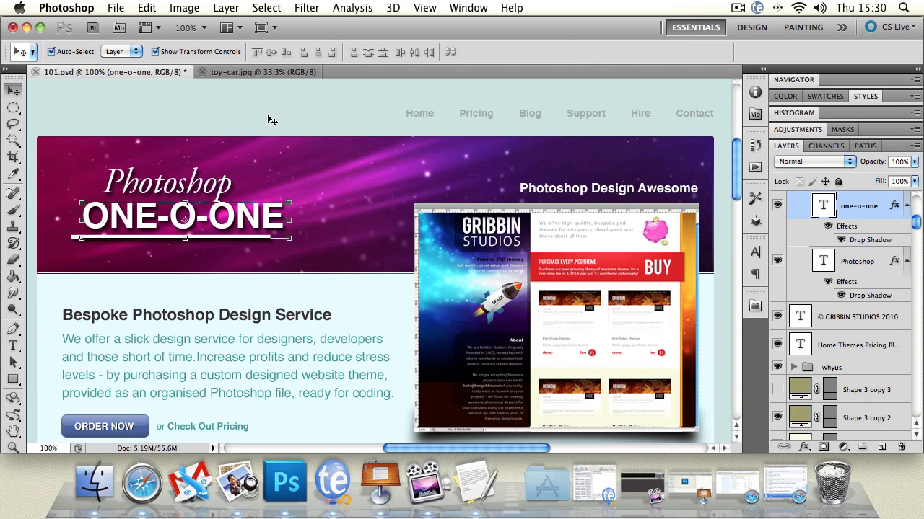
Step: Select the Photoshop text, the underline shape and the ONE-O-ONE text together
click(184, 208)
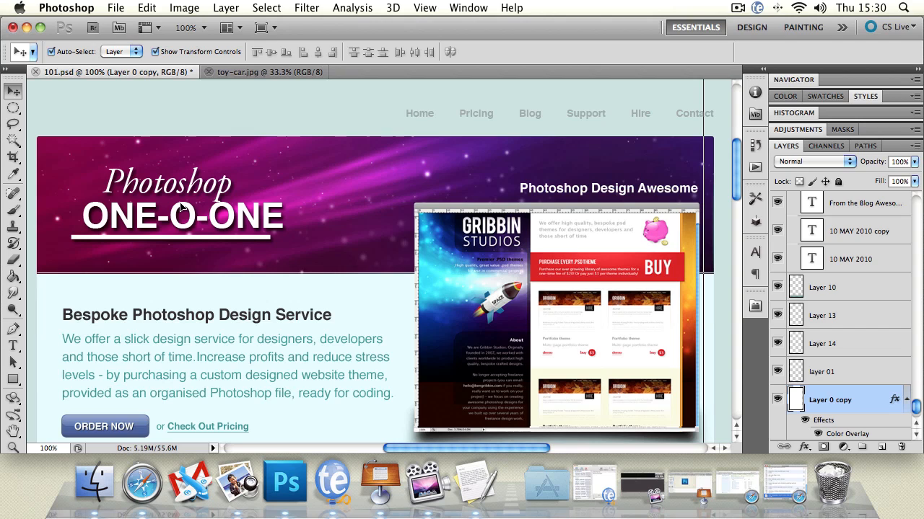
click(207, 238)
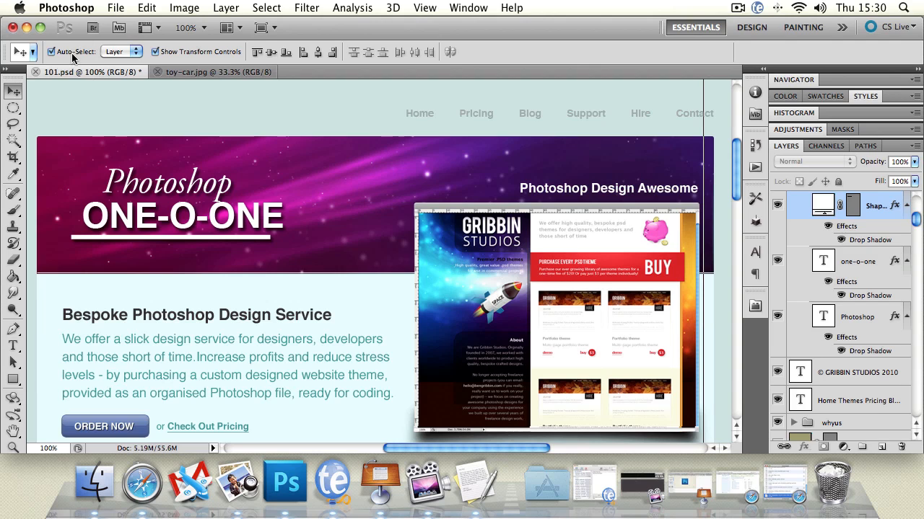
click(144, 185)
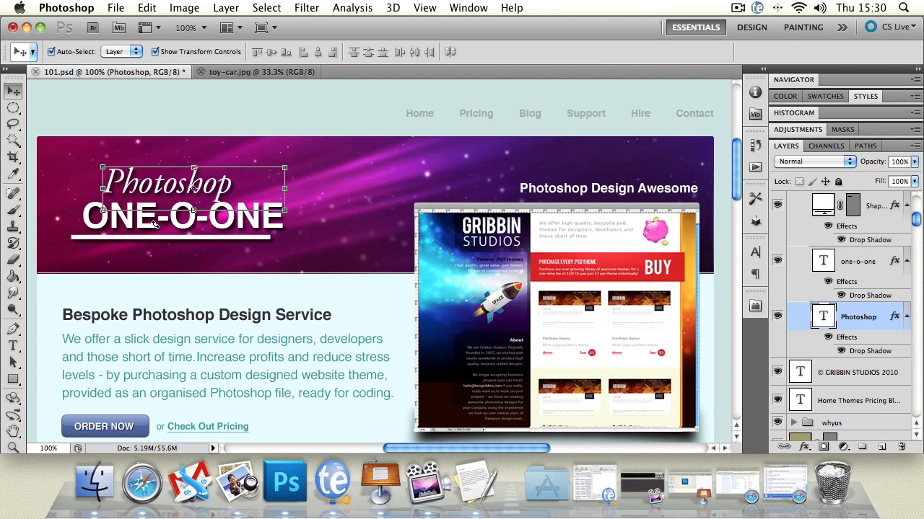
shift+click(92, 243)
shift+click(104, 215)
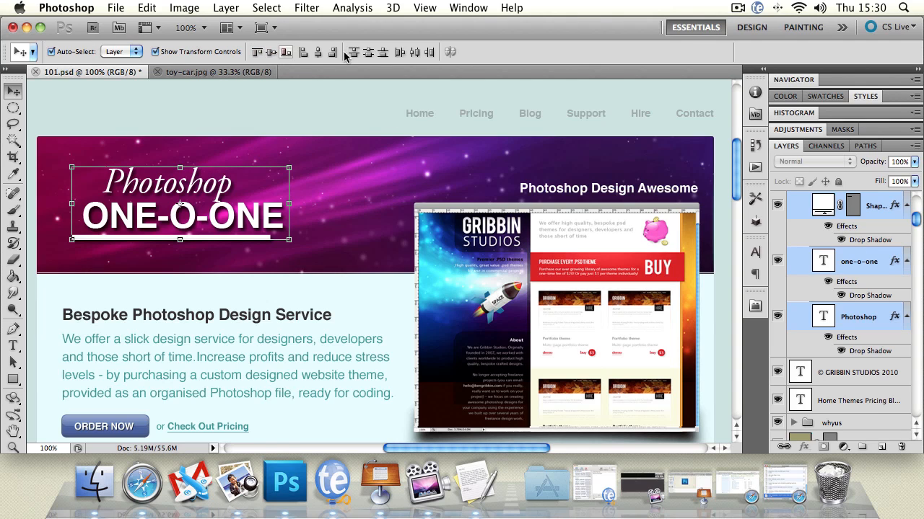
Step: Align the three logo layers by their vertical centers, left edges and horizontal centers in turn
click(265, 56)
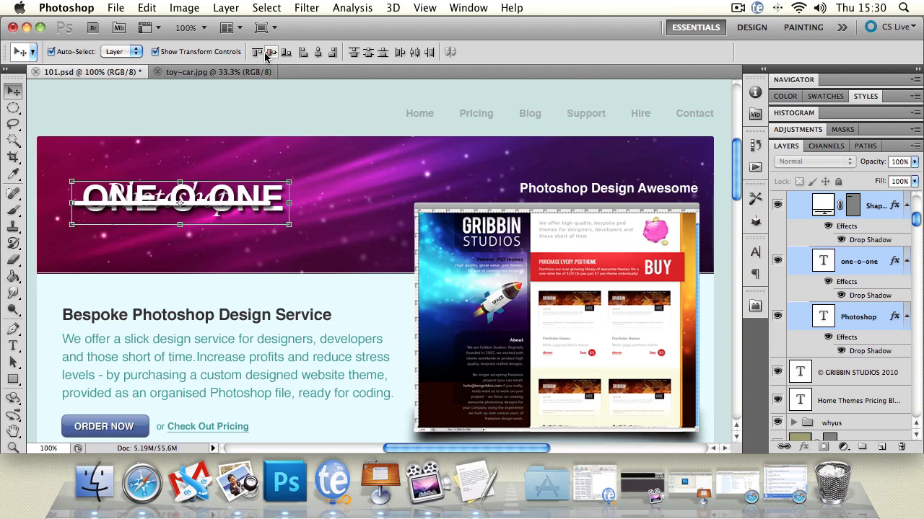
click(303, 54)
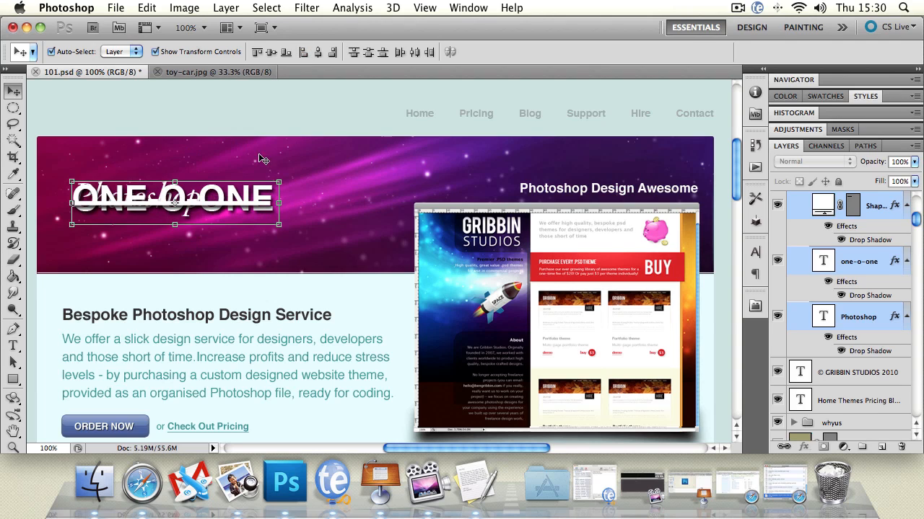
click(318, 54)
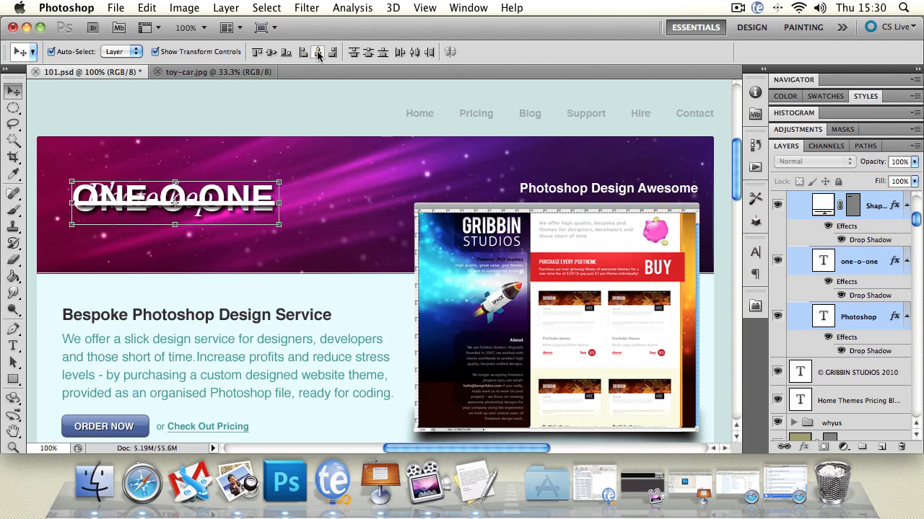
Step: Distribute the logo layers by bottom edges, horizontal centers and right edges, and align their top edges
click(385, 55)
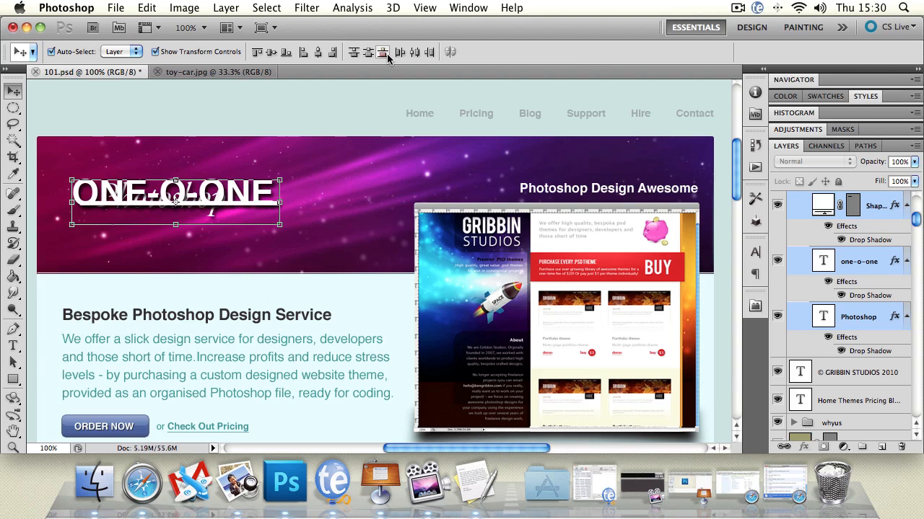
click(416, 55)
click(430, 55)
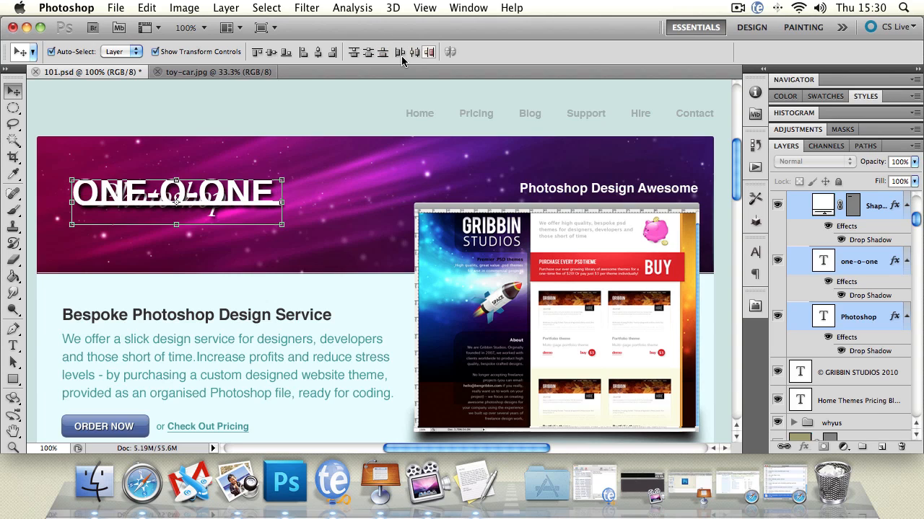
click(272, 52)
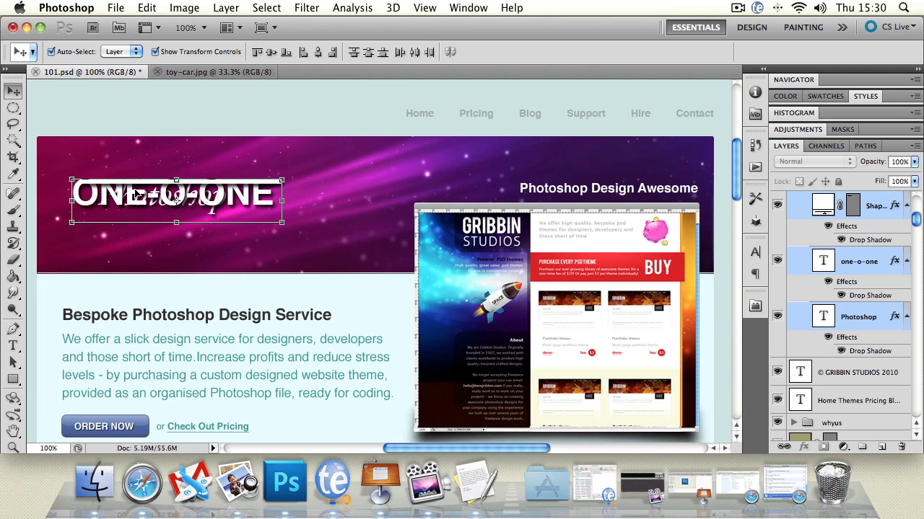
Step: Separate the overlapping logo parts, placing the underline lowest, ONE-O-ONE just above it and the Photoshop text on top
drag(136, 184, 137, 181)
click(233, 125)
drag(231, 177, 229, 251)
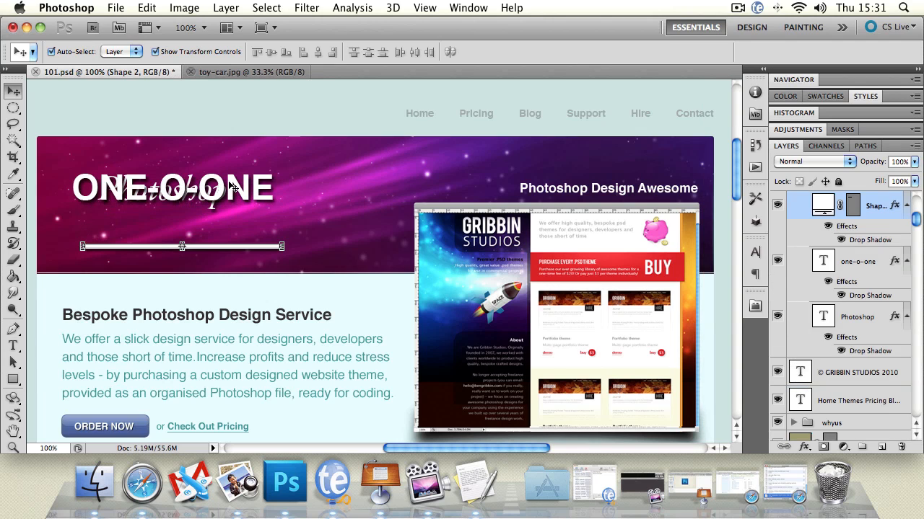
drag(232, 188, 215, 227)
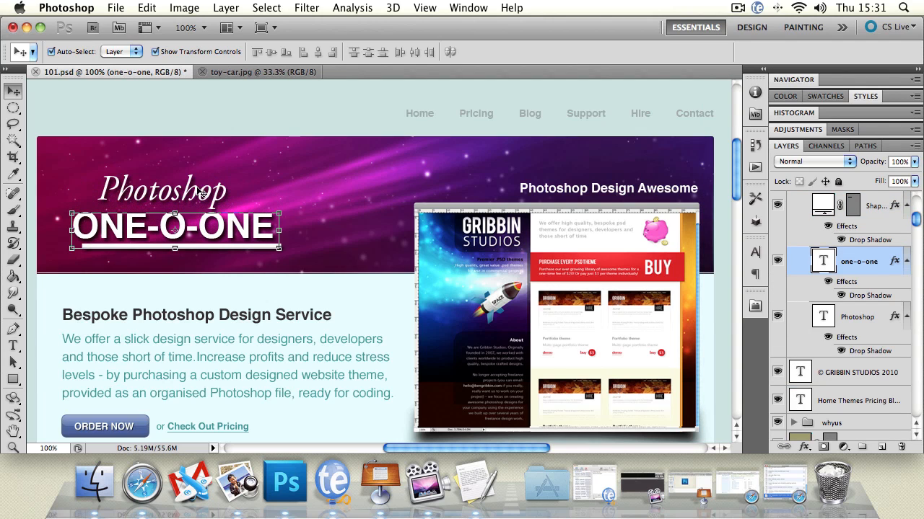
click(202, 192)
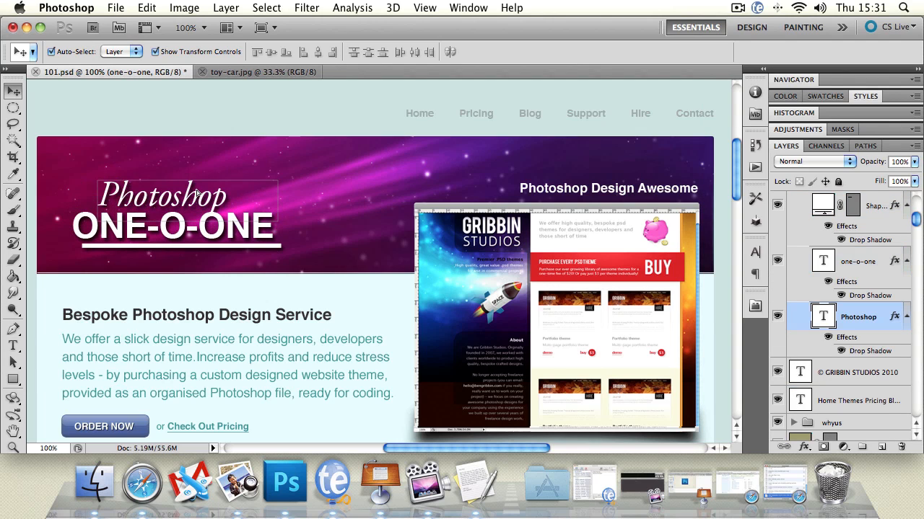
Step: Align the left edges of the Photoshop text, the ONE-O-ONE text and the underline, and clear the layer selection
shift+click(262, 247)
shift+click(261, 233)
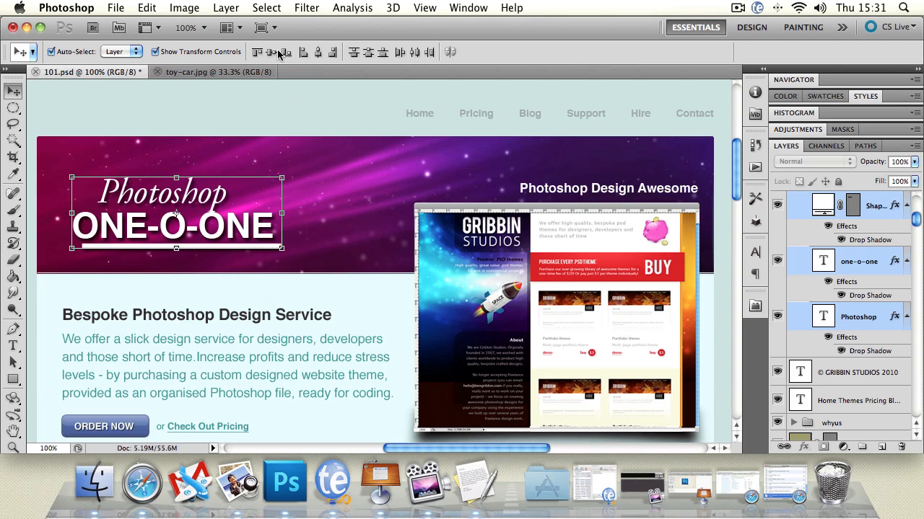
click(303, 52)
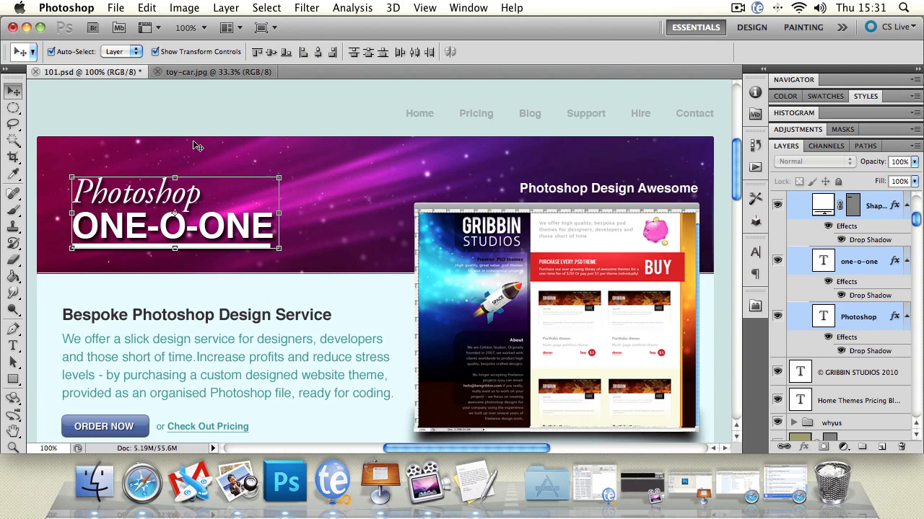
click(71, 231)
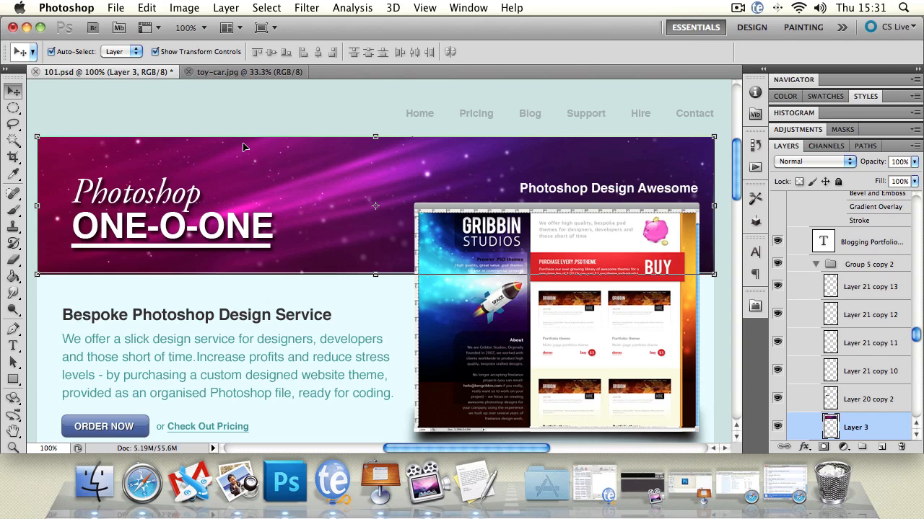
click(233, 116)
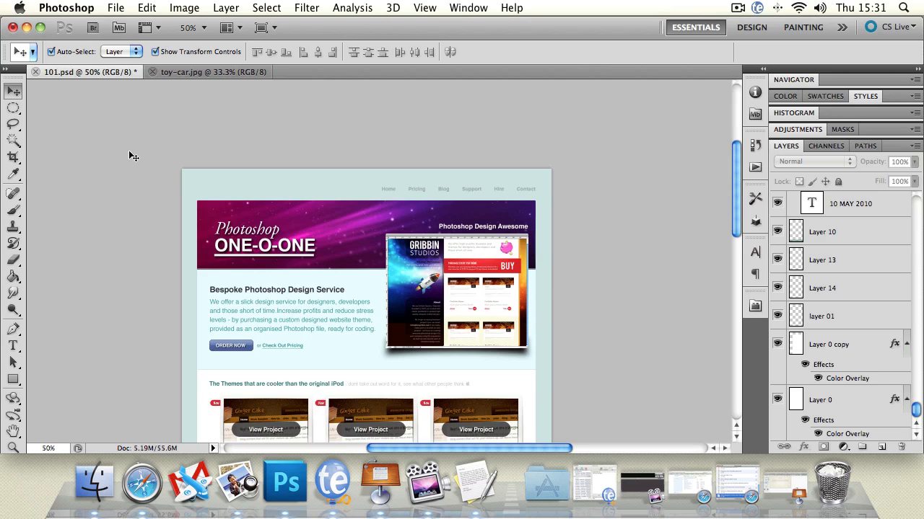
Step: Try to select the page's layers with a selection box around the upper part of the page
drag(167, 158, 593, 364)
drag(164, 167, 635, 373)
click(88, 111)
drag(125, 117, 685, 362)
click(681, 226)
Step: Select layer 01, the Photoshop logo text and the Rectangle group one after another
click(845, 312)
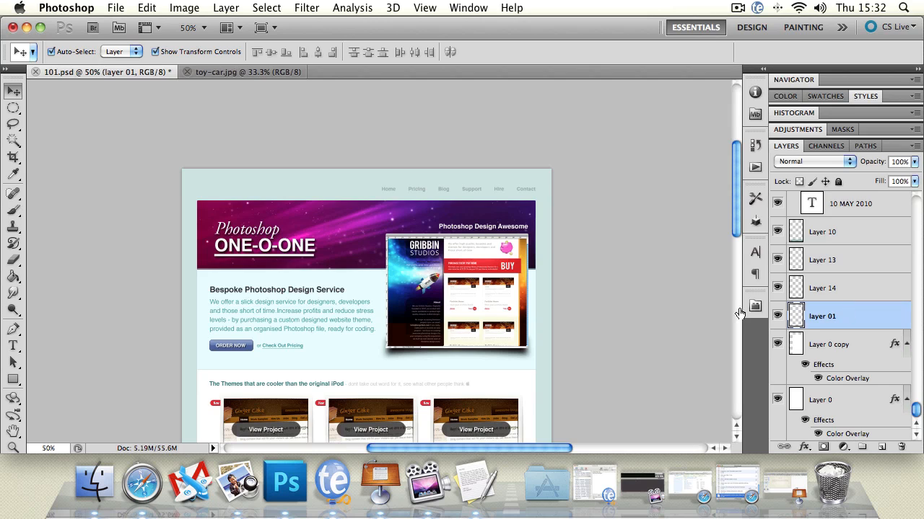
mouse_move(267, 232)
mouse_down()
mouse_move(419, 316)
mouse_move(267, 232)
mouse_up()
drag(915, 228, 914, 176)
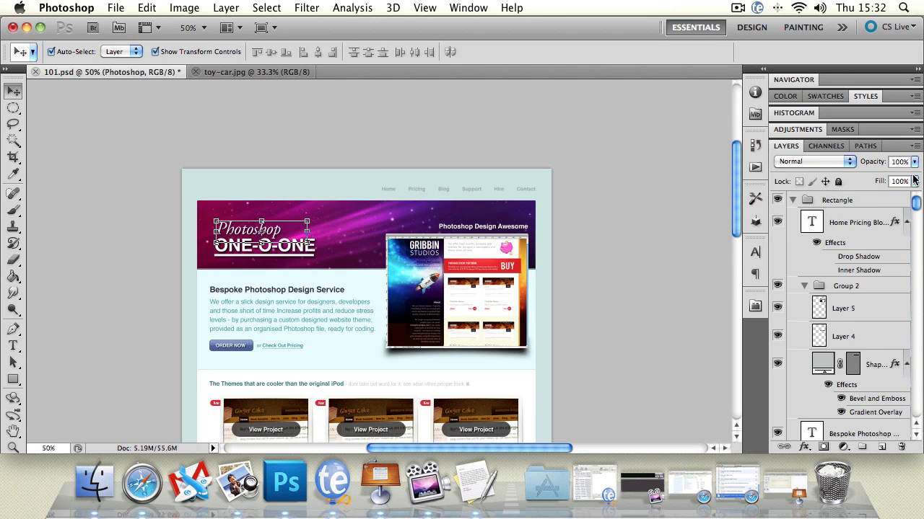
click(851, 205)
Step: Select the page's layers with one selection box from above the header to below the footer and move them together
click(160, 141)
drag(159, 141, 593, 283)
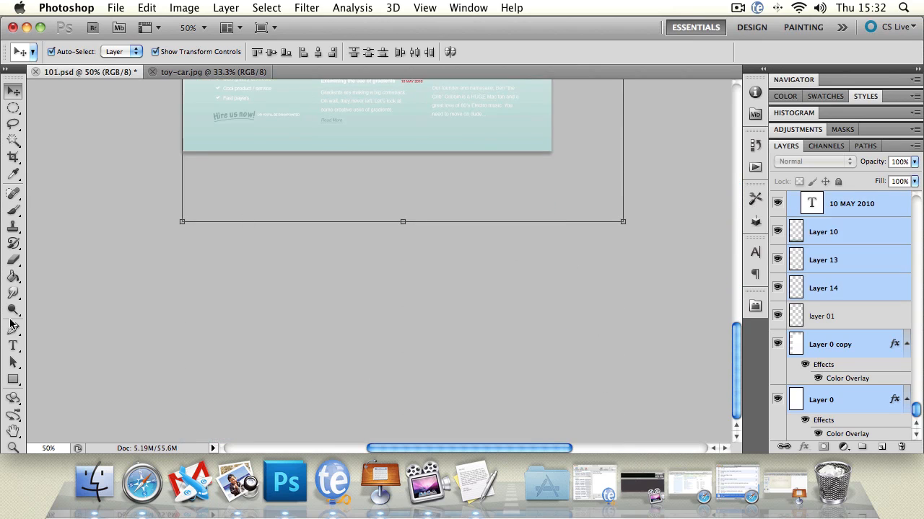
click(13, 431)
scroll(122, 241, up, 15)
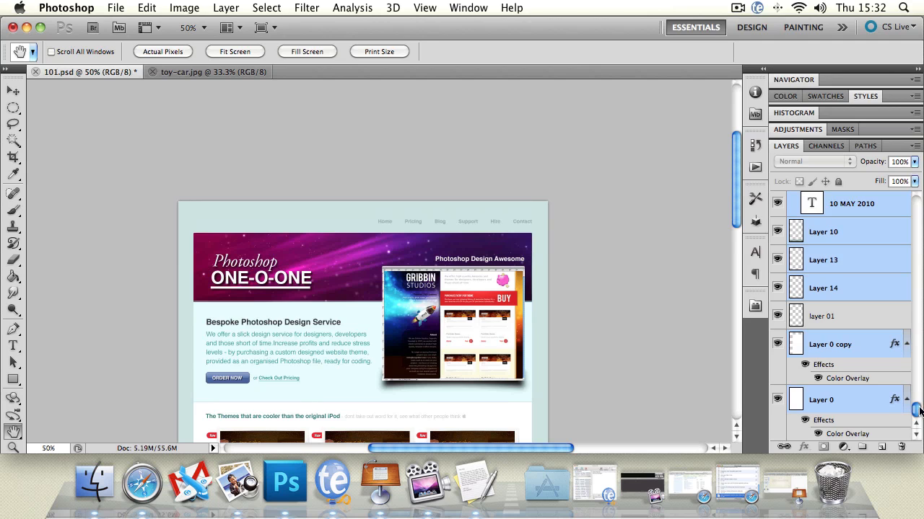
drag(918, 410, 915, 202)
click(15, 89)
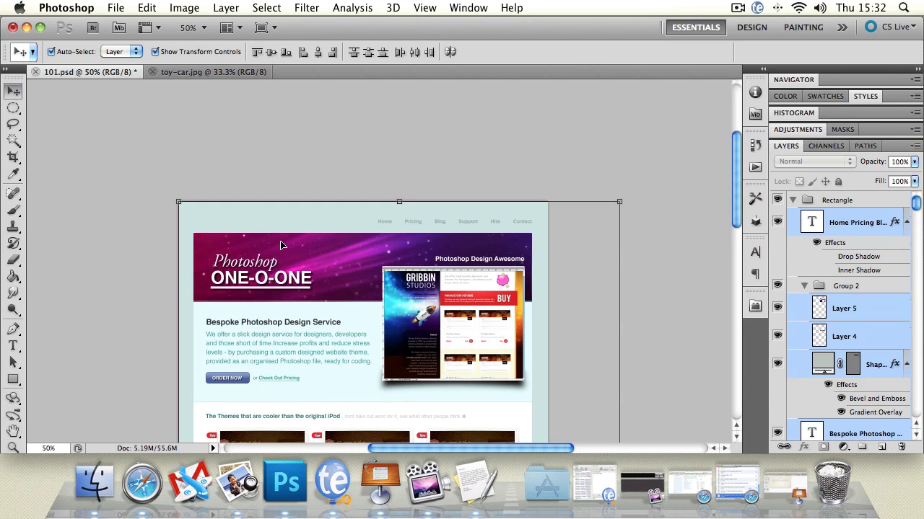
drag(249, 251, 278, 244)
Step: Switch to the toy-car.jpg document and try to move its locked Background layer
click(211, 73)
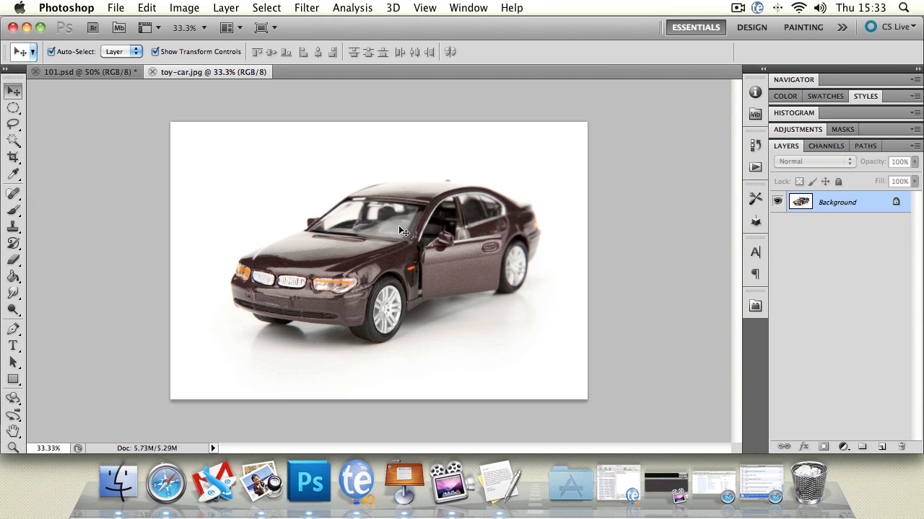
click(324, 213)
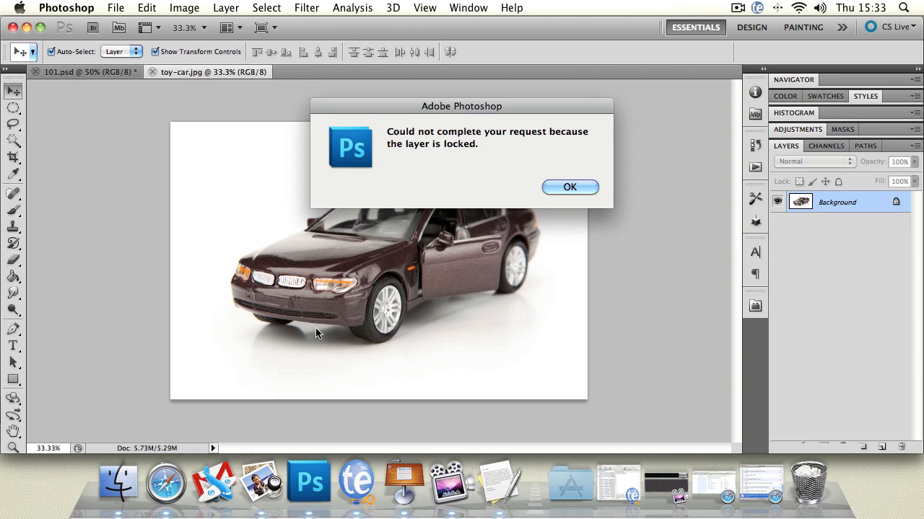
drag(415, 110, 270, 114)
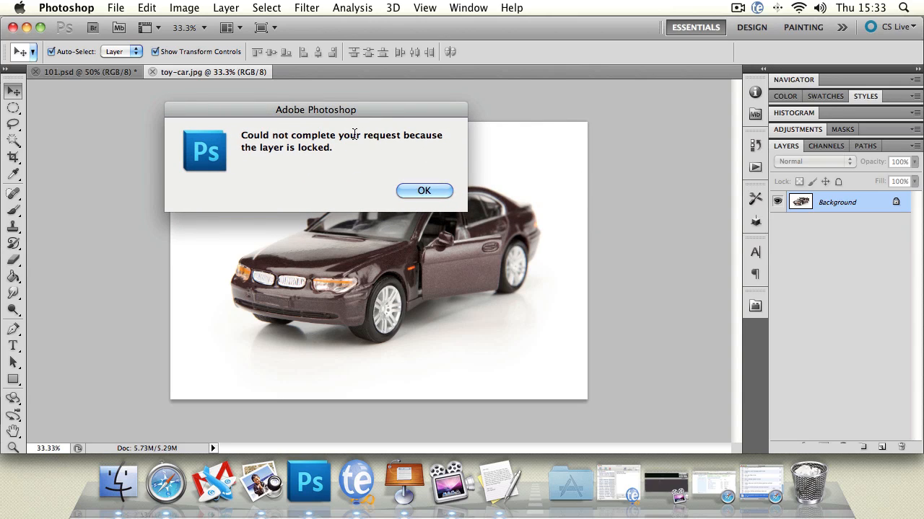
click(404, 190)
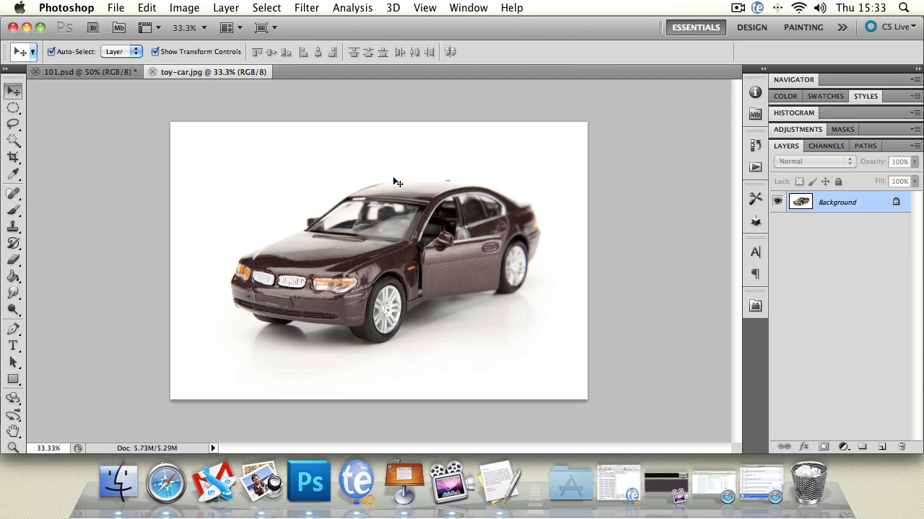
Step: Convert the locked Background into a regular layer named "new"
double_click(834, 207)
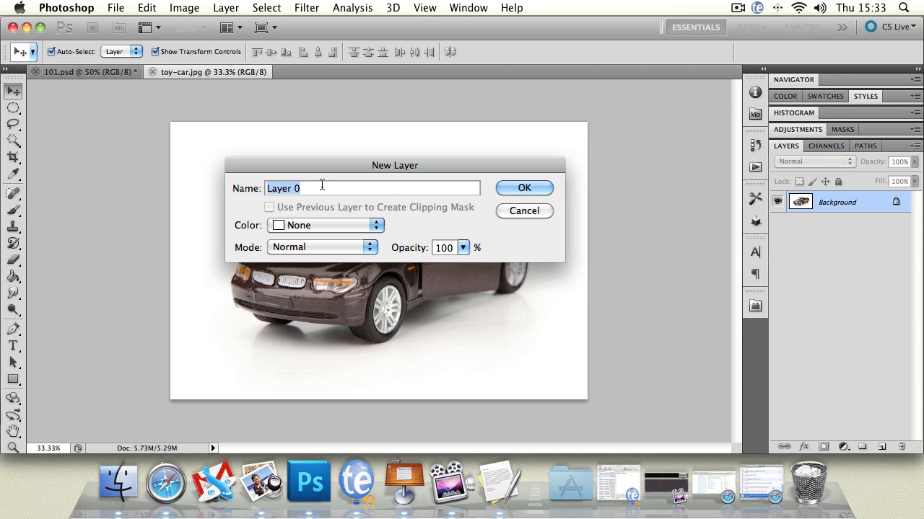
text(new)
click(539, 190)
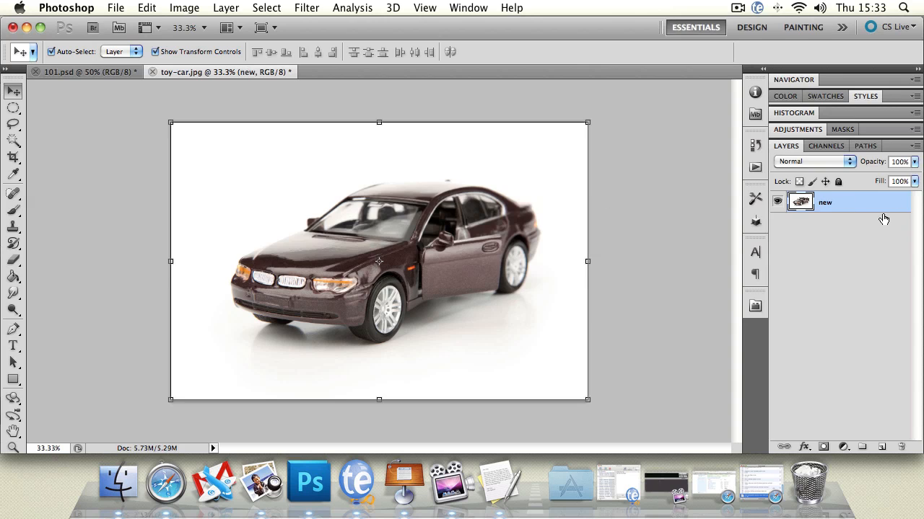
Step: Move the toy car layer down and to the left on the canvas
drag(382, 189, 335, 225)
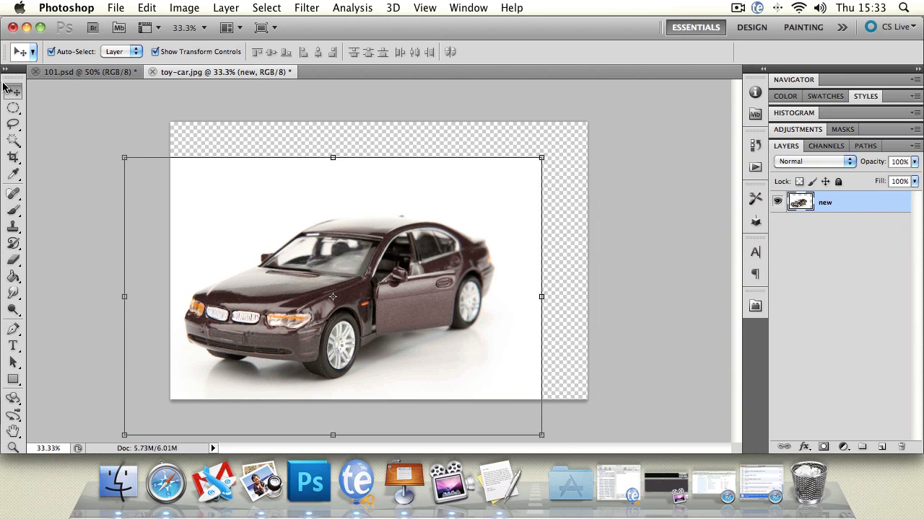
click(77, 140)
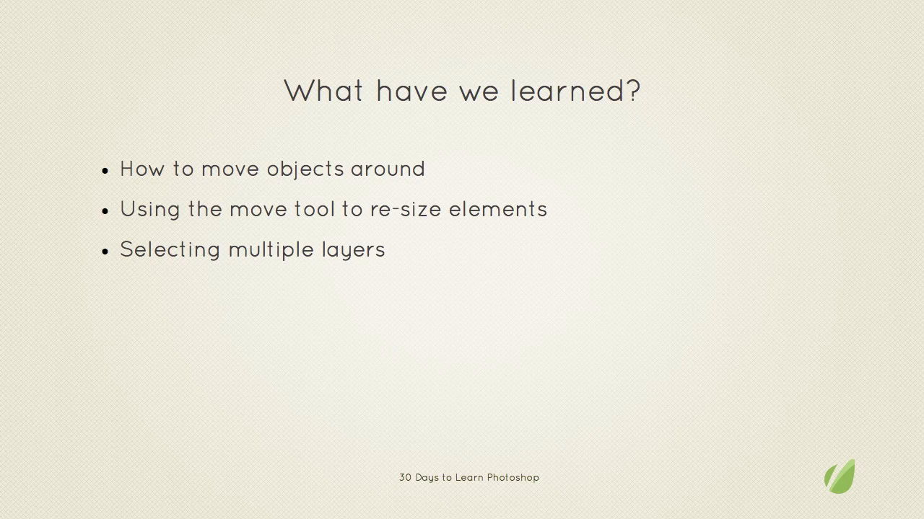